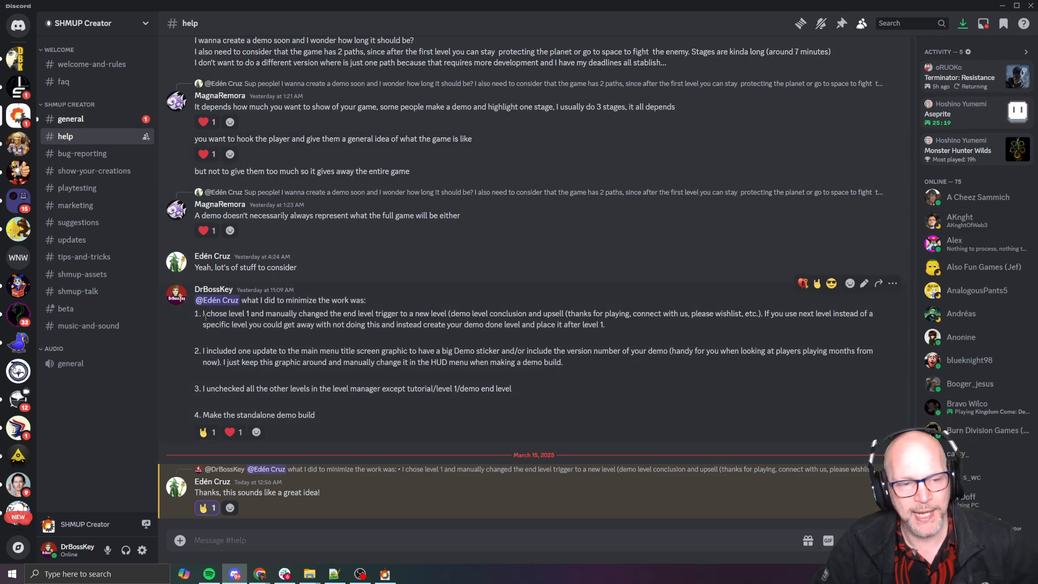
Read the first two points of the demo-building advice, on the end level trigger and the title screen graphic
{"action": "left_click_drag", "start_coordinate": [205, 316], "coordinate": [230, 321]}
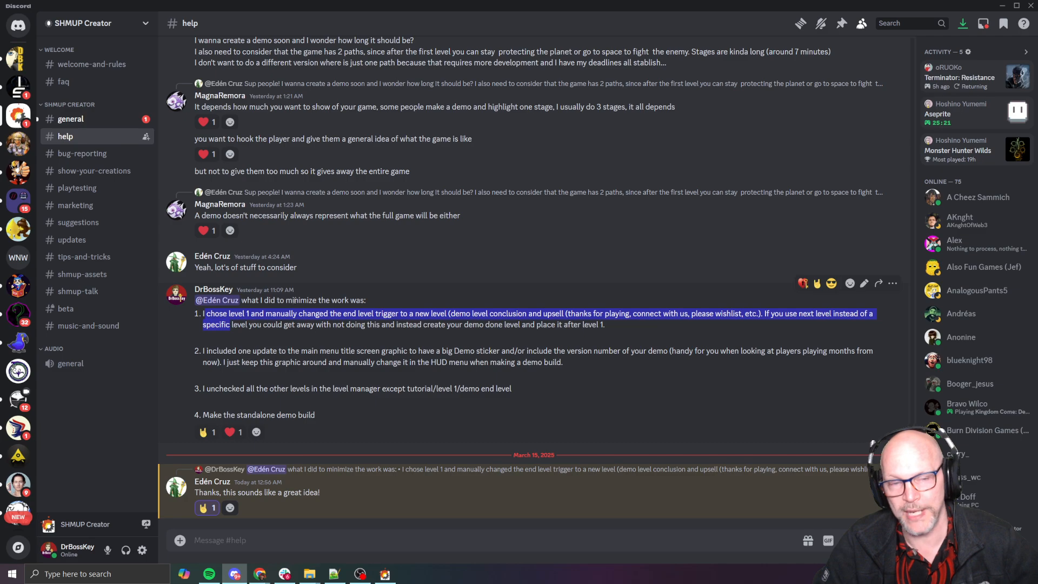
{"action": "left_click", "coordinate": [240, 323]}
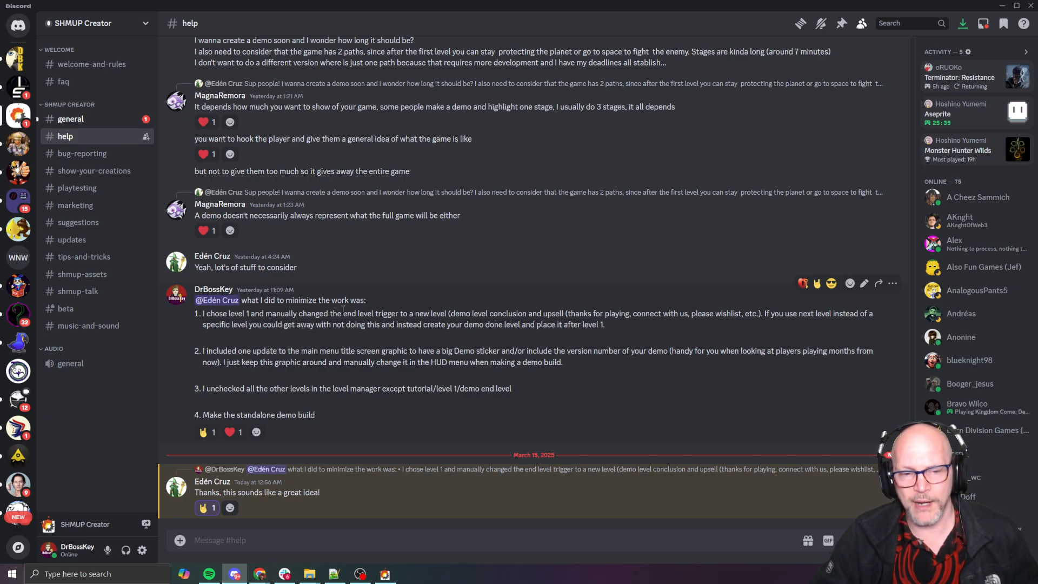
{"action": "left_click_drag", "start_coordinate": [344, 314], "coordinate": [414, 314]}
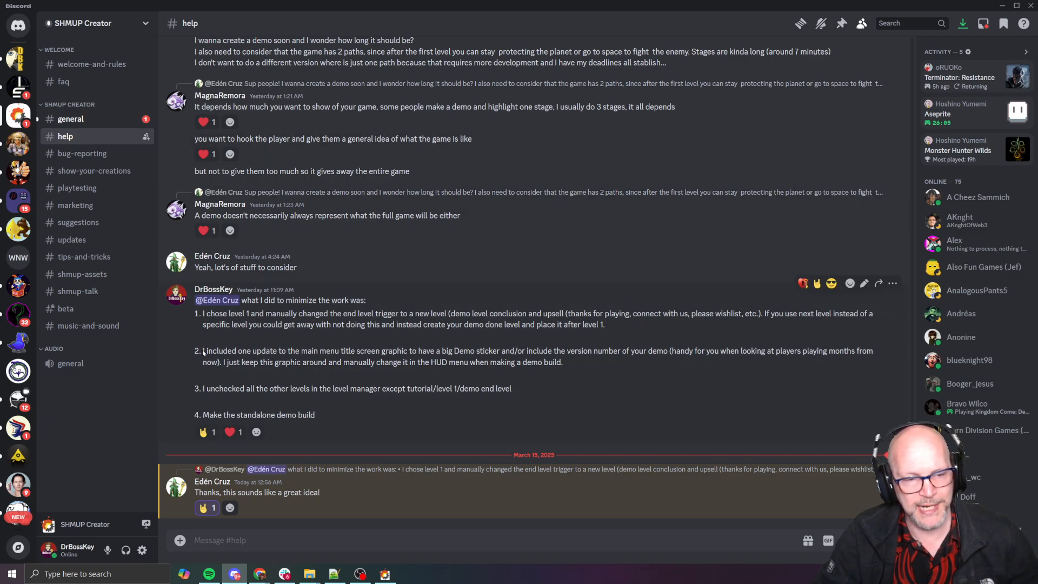
{"action": "left_click_drag", "start_coordinate": [203, 352], "coordinate": [342, 403]}
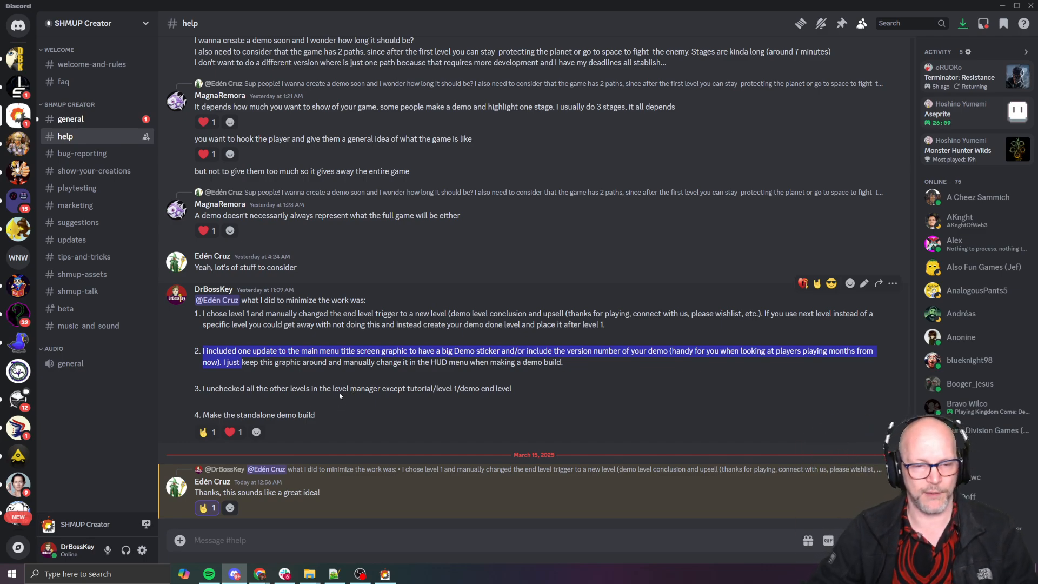
{"action": "left_click", "coordinate": [293, 402]}
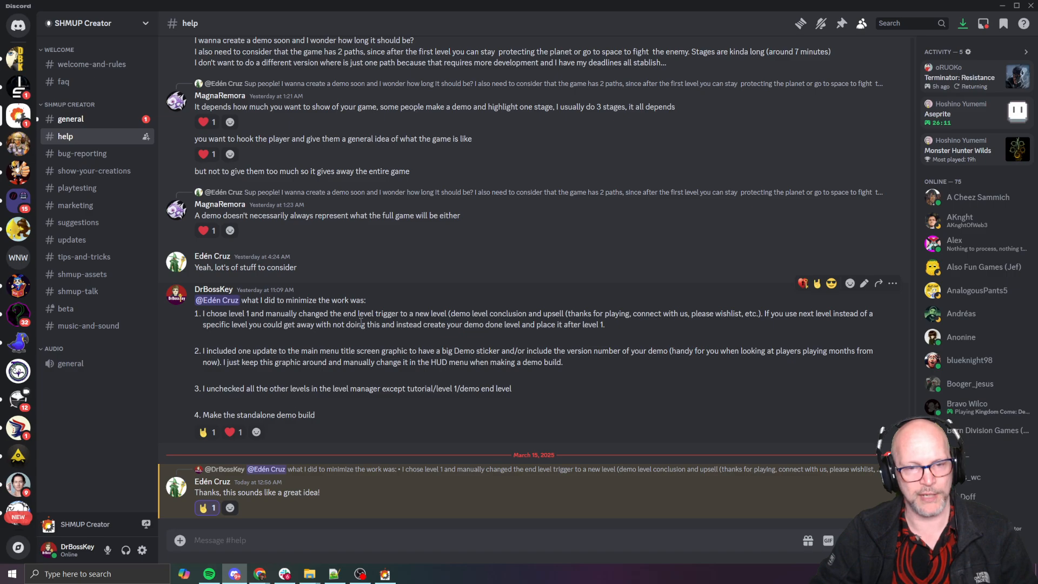
Switch to SHMUP Creator and review which levels are enabled in the INTERSTELLAR_SENTINEL level list
{"action": "left_click", "coordinate": [385, 574]}
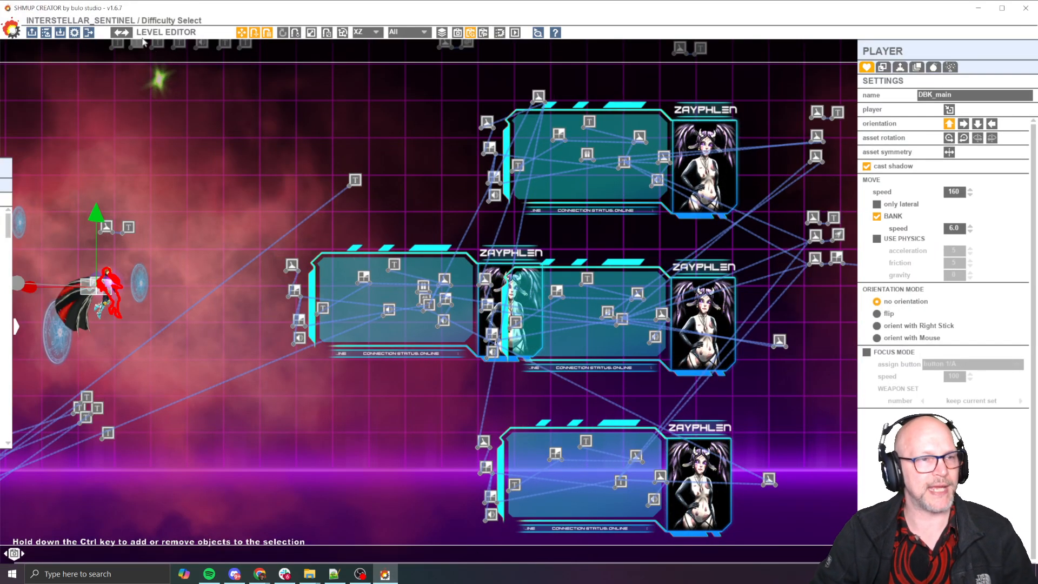
{"action": "left_click", "coordinate": [47, 33]}
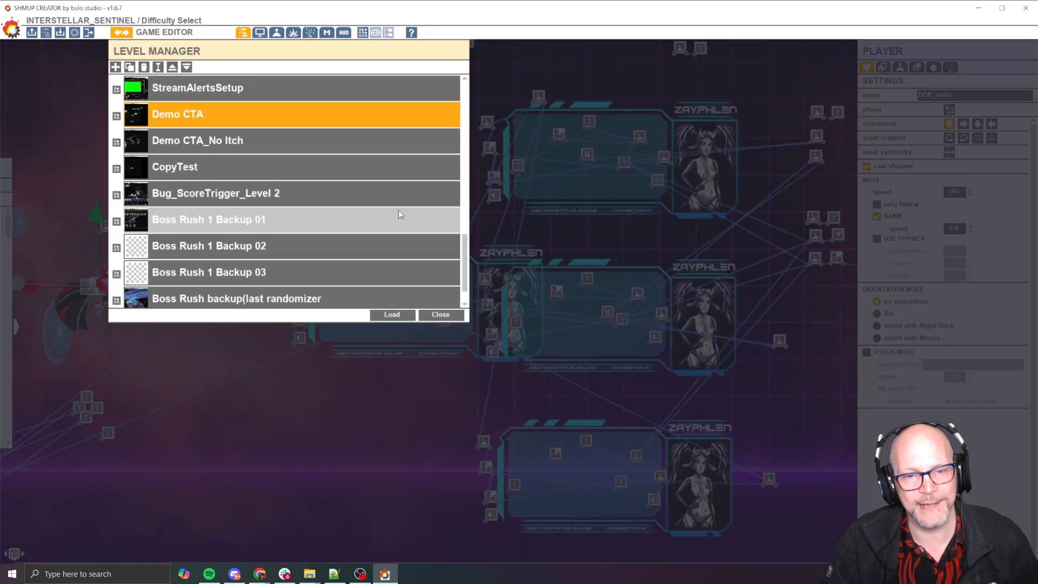
{"action": "scroll", "coordinate": [467, 248], "scroll_direction": "up", "scroll_amount": 2}
{"action": "scroll", "coordinate": [467, 248], "scroll_direction": "up", "scroll_amount": 3}
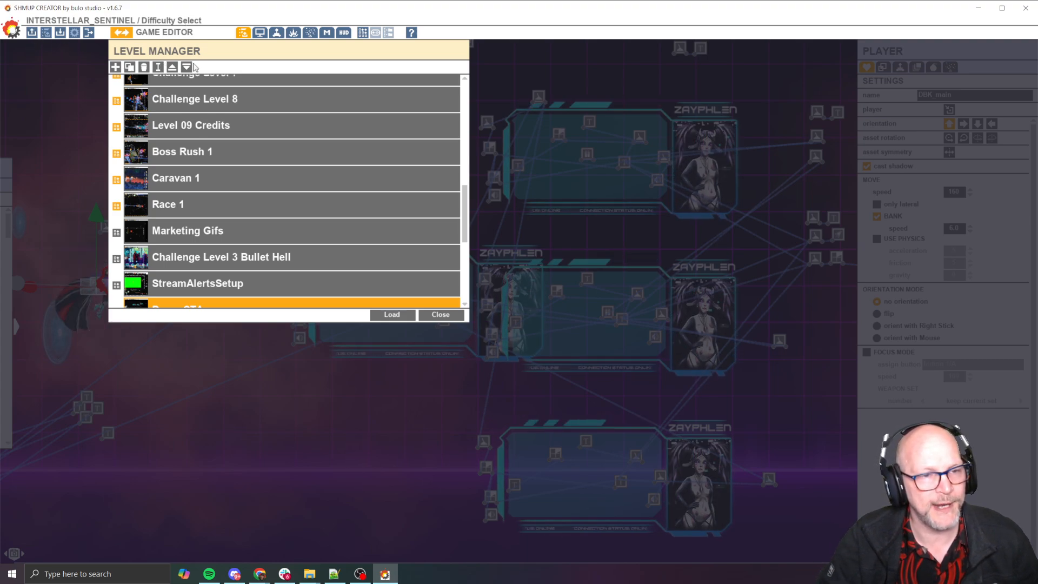
{"action": "left_click", "coordinate": [459, 209]}
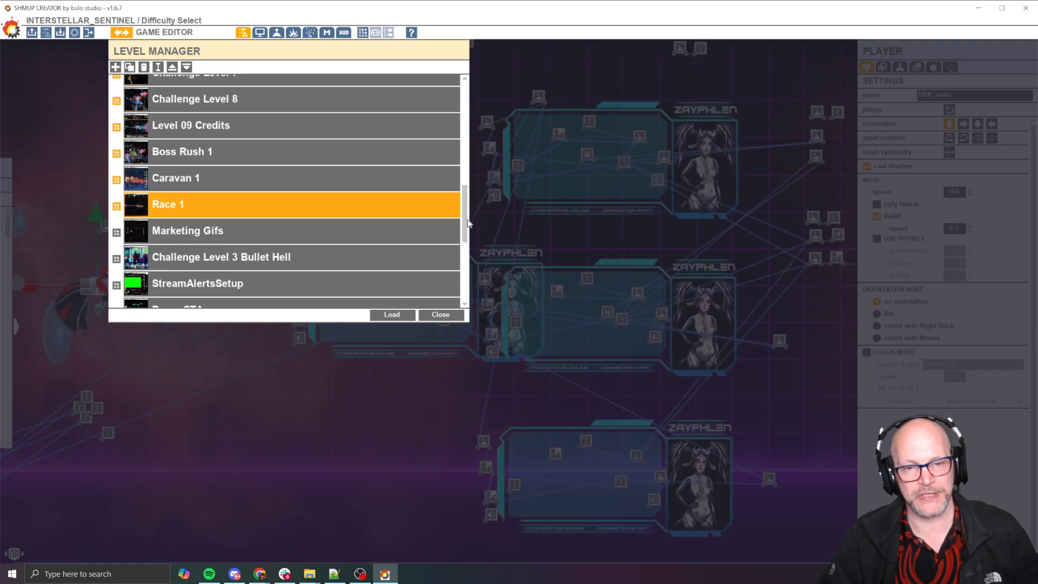
{"action": "scroll", "coordinate": [292, 221], "scroll_direction": "up", "scroll_amount": 1}
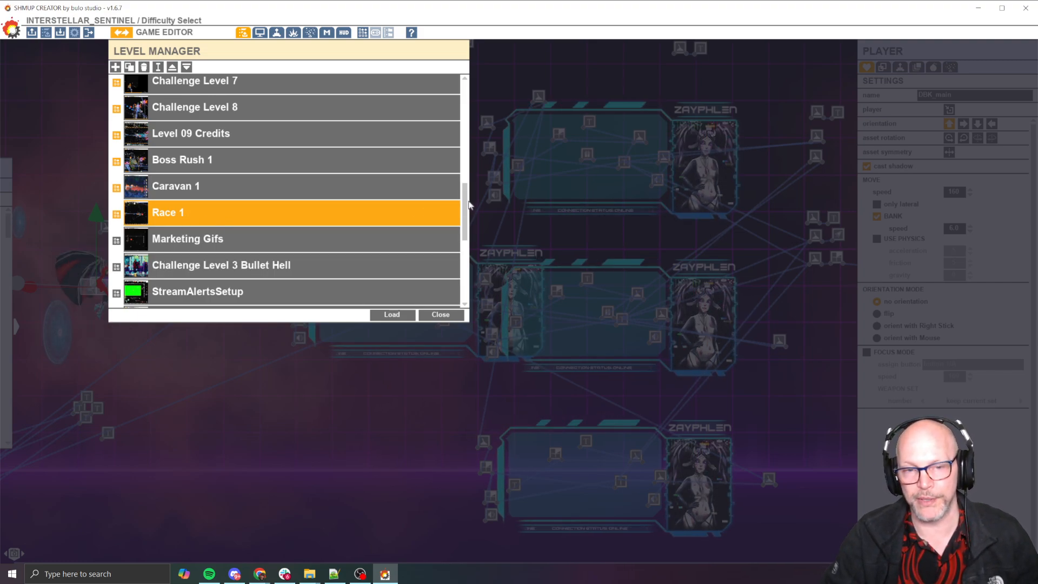
{"action": "left_click_drag", "start_coordinate": [466, 205], "coordinate": [475, 88]}
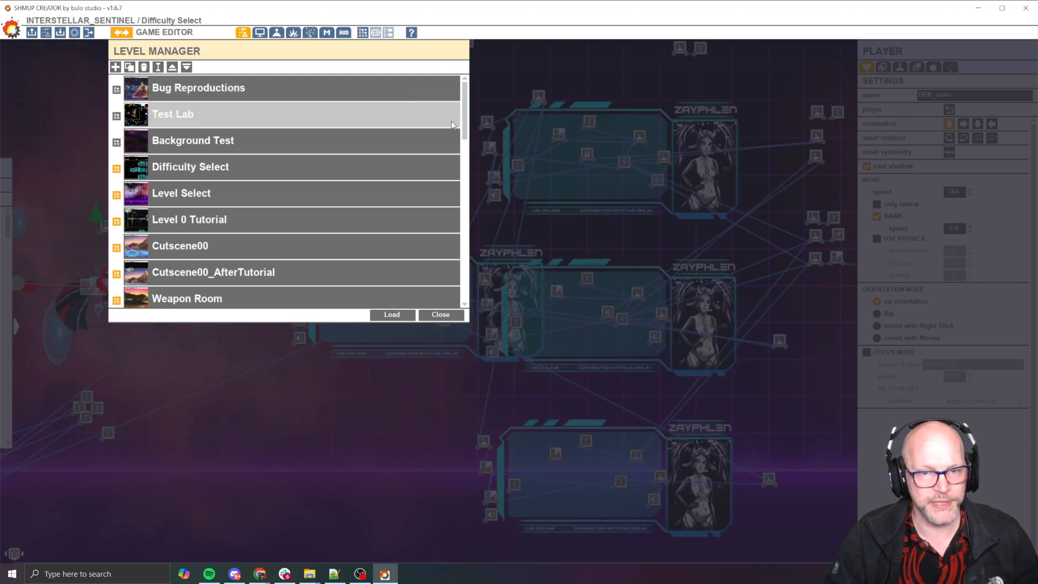
{"action": "left_click_drag", "start_coordinate": [467, 128], "coordinate": [468, 143]}
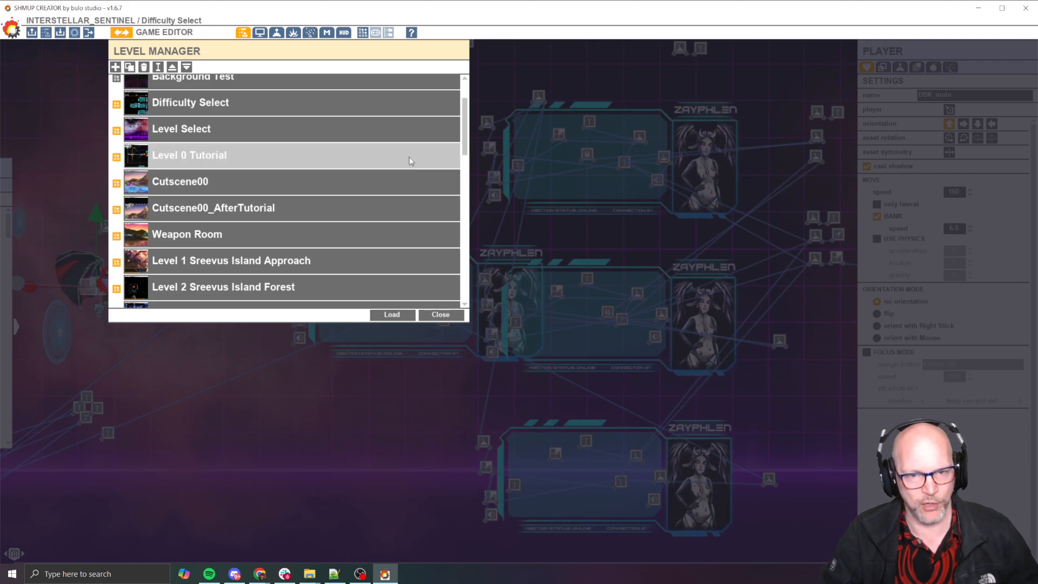
{"action": "left_click_drag", "start_coordinate": [465, 151], "coordinate": [468, 163]}
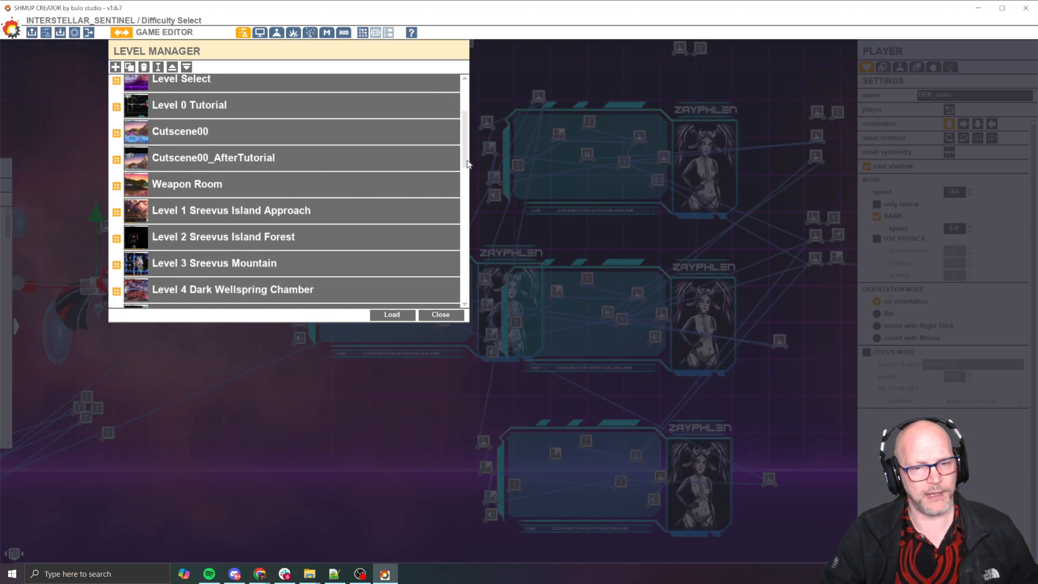
{"action": "left_click", "coordinate": [461, 318]}
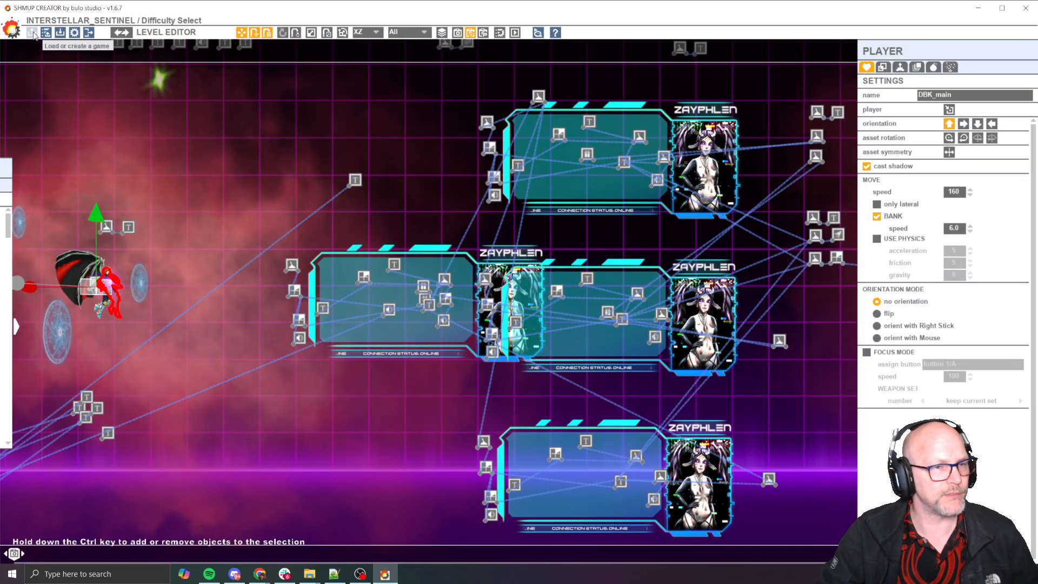
Load the level "Level 1 Sreevus Island Approach" from the Level Manager
{"action": "left_click", "coordinate": [31, 32]}
{"action": "scroll", "coordinate": [262, 155], "scroll_direction": "up", "scroll_amount": 5}
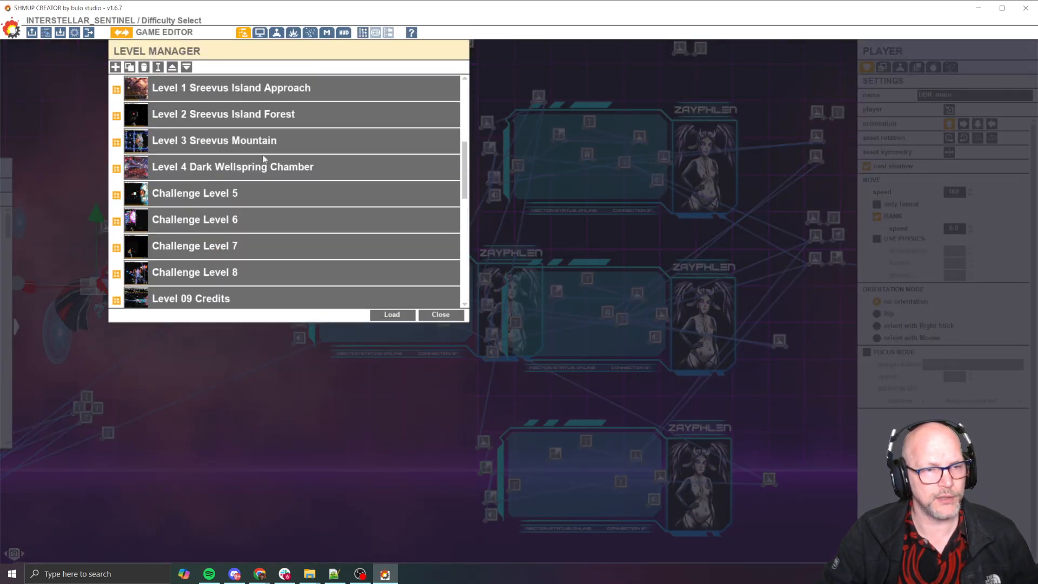
{"action": "scroll", "coordinate": [263, 158], "scroll_direction": "up", "scroll_amount": 2}
{"action": "left_click", "coordinate": [235, 156]}
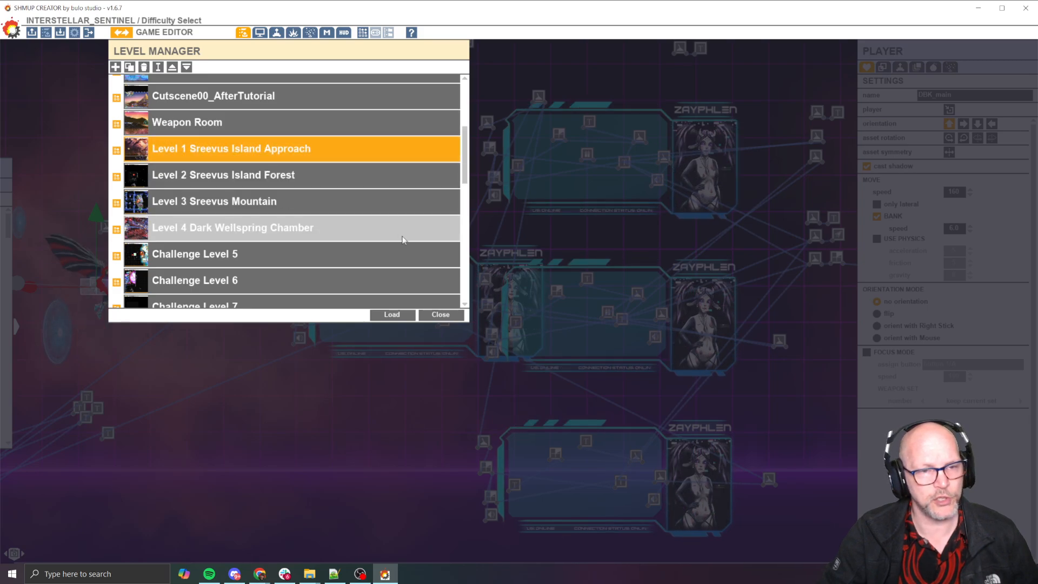
{"action": "left_click", "coordinate": [393, 314]}
{"action": "left_click", "coordinate": [556, 335]}
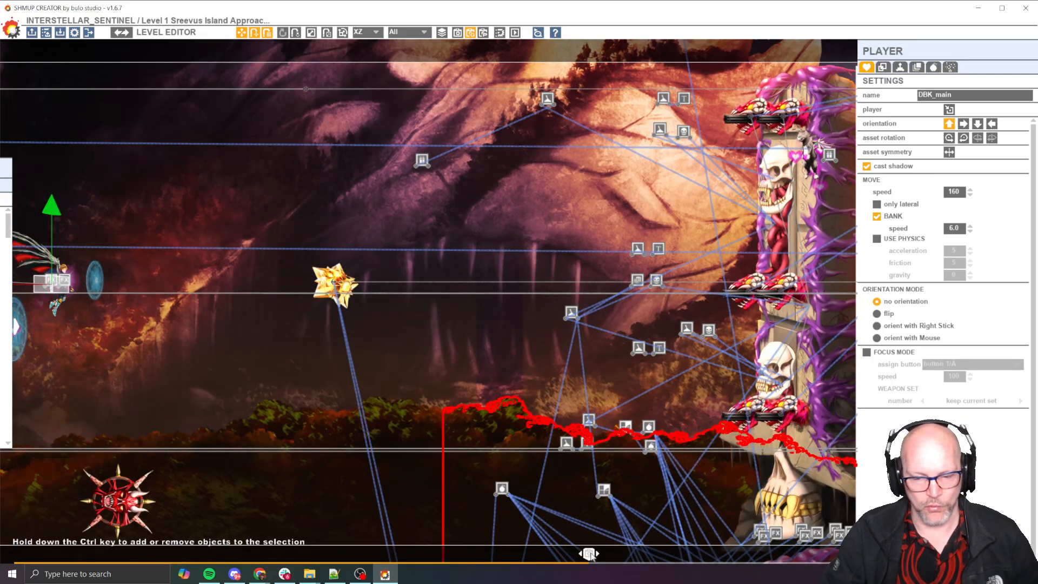
Rewind the level to its start and show the logic objects below the play area from the top camera
{"action": "left_click", "coordinate": [206, 557]}
{"action": "left_click_drag", "start_coordinate": [206, 557], "coordinate": [14, 555]}
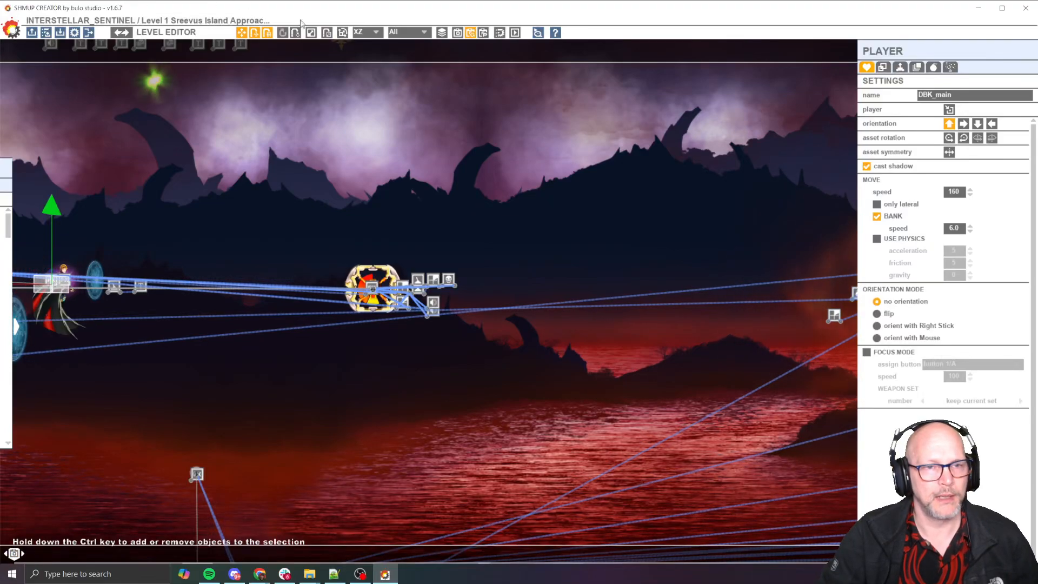
{"action": "left_click", "coordinate": [483, 33]}
{"action": "scroll", "coordinate": [334, 362], "scroll_direction": "down", "scroll_amount": 9}
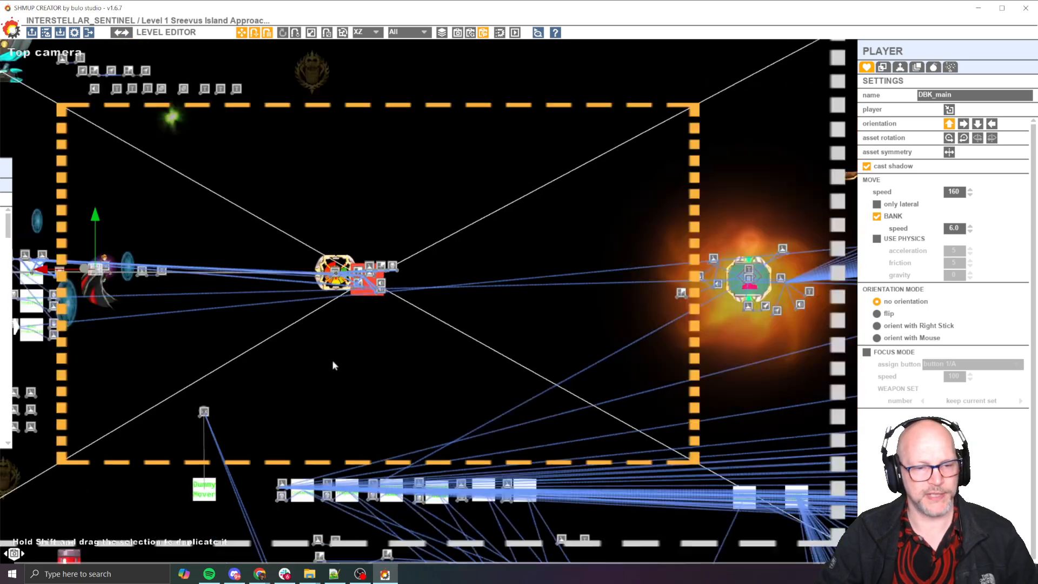
{"action": "middle_click_drag", "start_coordinate": [334, 363], "coordinate": [466, 84]}
{"action": "scroll", "coordinate": [364, 225], "scroll_direction": "up", "scroll_amount": 4}
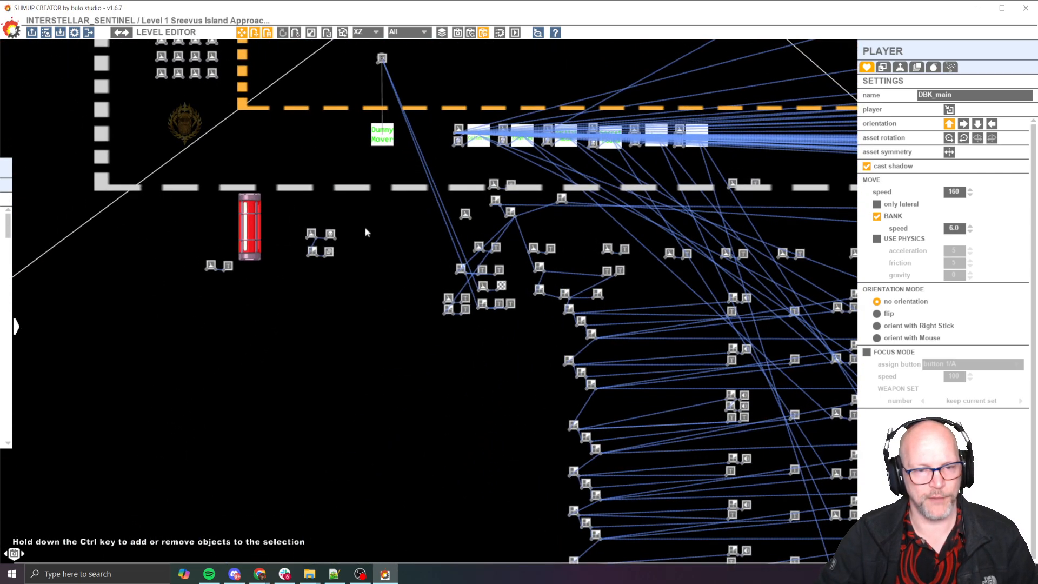
{"action": "middle_click_drag", "start_coordinate": [319, 164], "coordinate": [411, 199]}
{"action": "scroll", "coordinate": [323, 318], "scroll_direction": "up", "scroll_amount": 4}
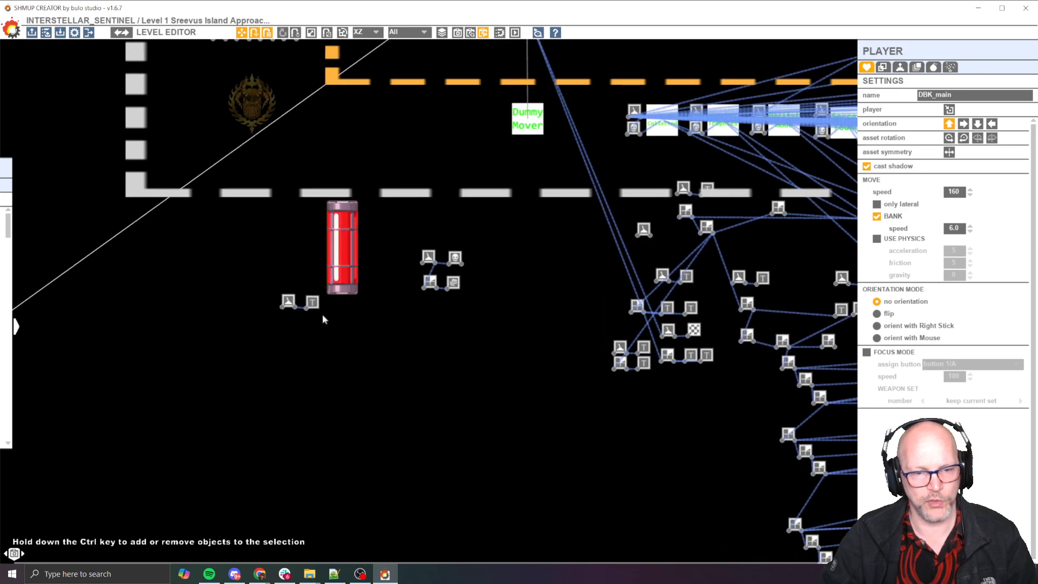
Inspect the trigger and its linked "Demo Logic" text beside the red canister
{"action": "left_click", "coordinate": [313, 304]}
{"action": "left_click", "coordinate": [526, 231]}
{"action": "middle_click_drag", "start_coordinate": [564, 248], "coordinate": [536, 249]}
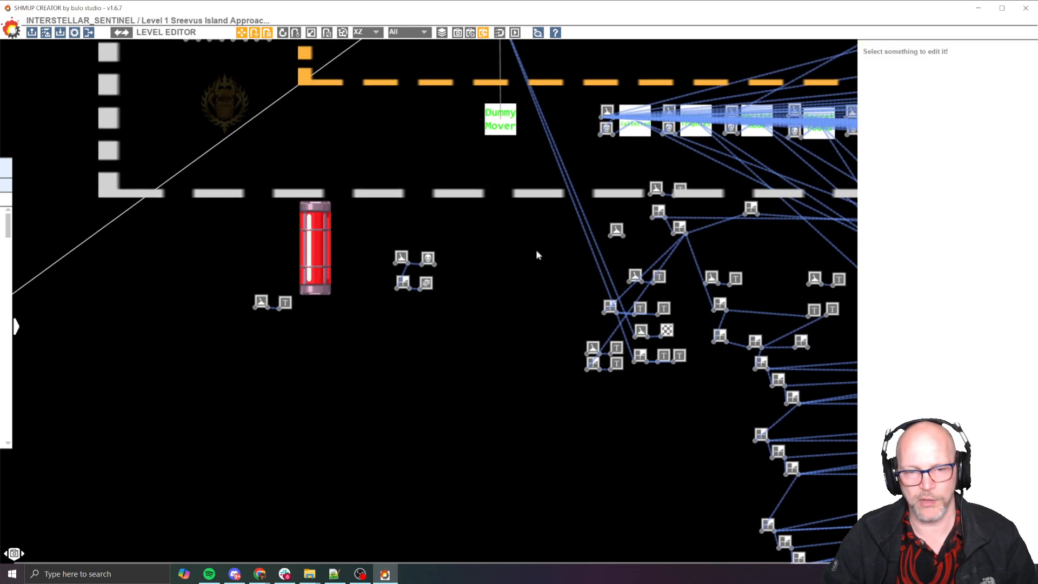
{"action": "left_click", "coordinate": [258, 302]}
{"action": "scroll", "coordinate": [291, 345], "scroll_direction": "up", "scroll_amount": 4}
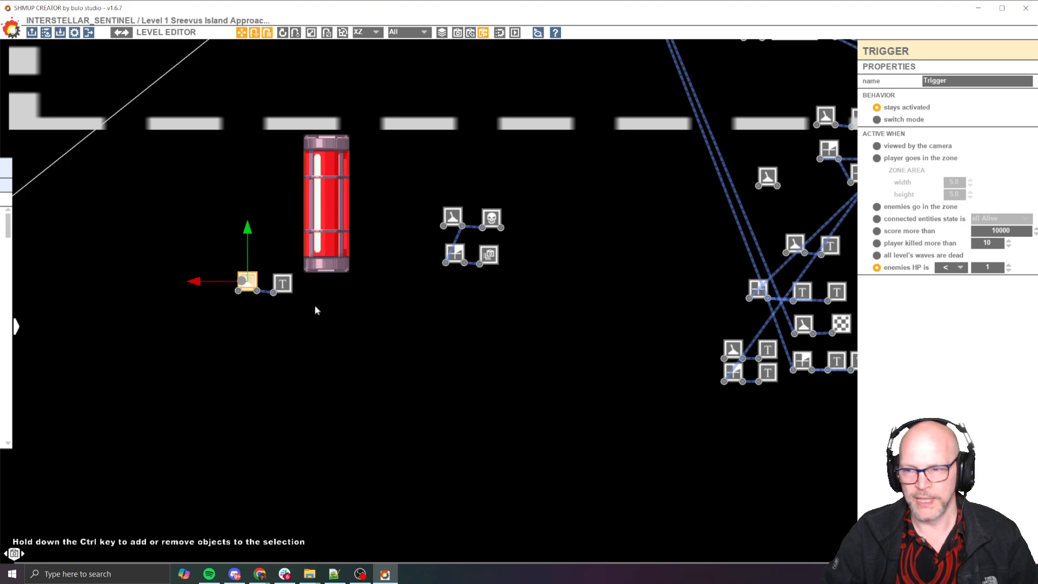
{"action": "middle_click_drag", "start_coordinate": [347, 290], "coordinate": [334, 306]}
{"action": "left_click", "coordinate": [270, 299]}
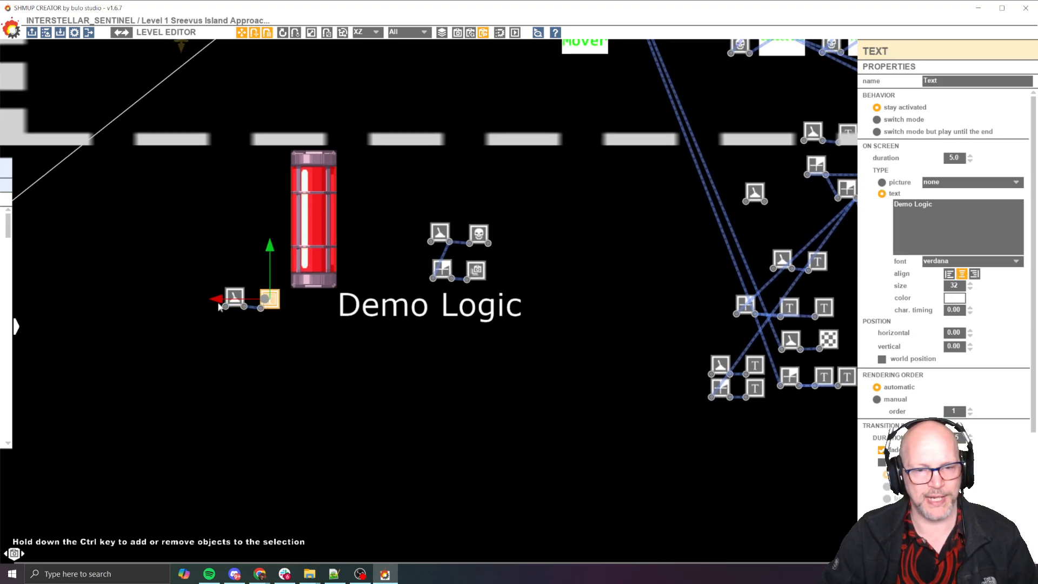
{"action": "scroll", "coordinate": [401, 281], "scroll_direction": "down", "scroll_amount": 6}
{"action": "scroll", "coordinate": [420, 257], "scroll_direction": "up", "scroll_amount": 4}
{"action": "scroll", "coordinate": [423, 263], "scroll_direction": "up", "scroll_amount": 3}
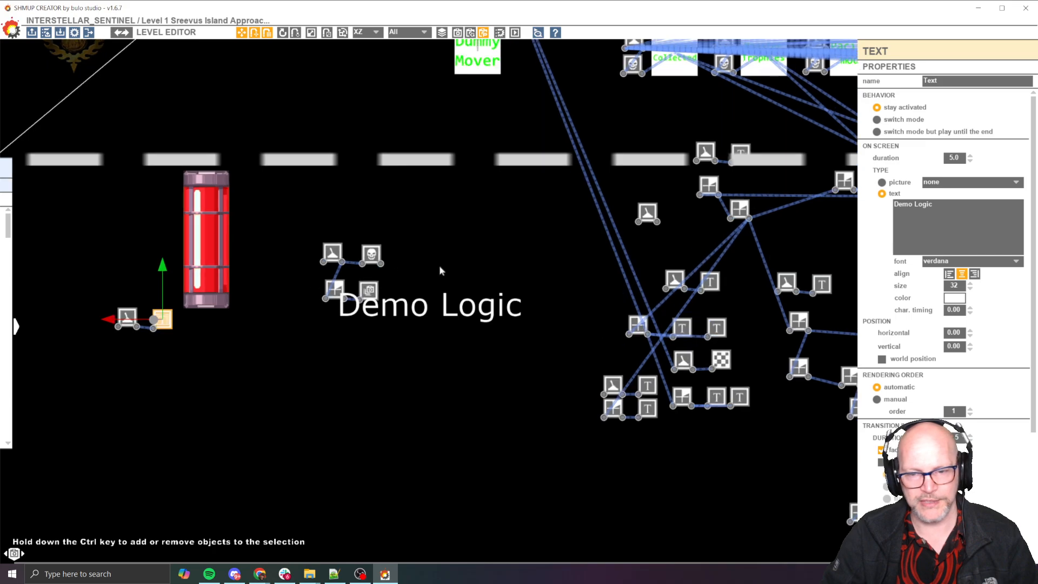
Inspect the End of Level object's settings, its trigger and the neighbouring text objects
{"action": "middle_click_drag", "start_coordinate": [506, 276], "coordinate": [318, 231]}
{"action": "left_click", "coordinate": [536, 315]}
{"action": "scroll", "coordinate": [562, 307], "scroll_direction": "up", "scroll_amount": 4}
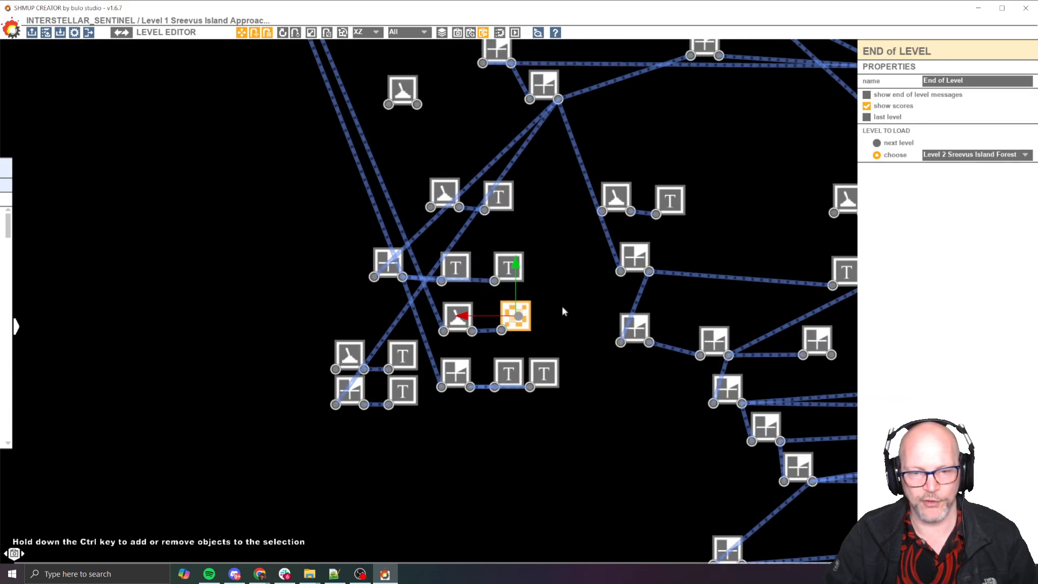
{"action": "left_click", "coordinate": [425, 252]}
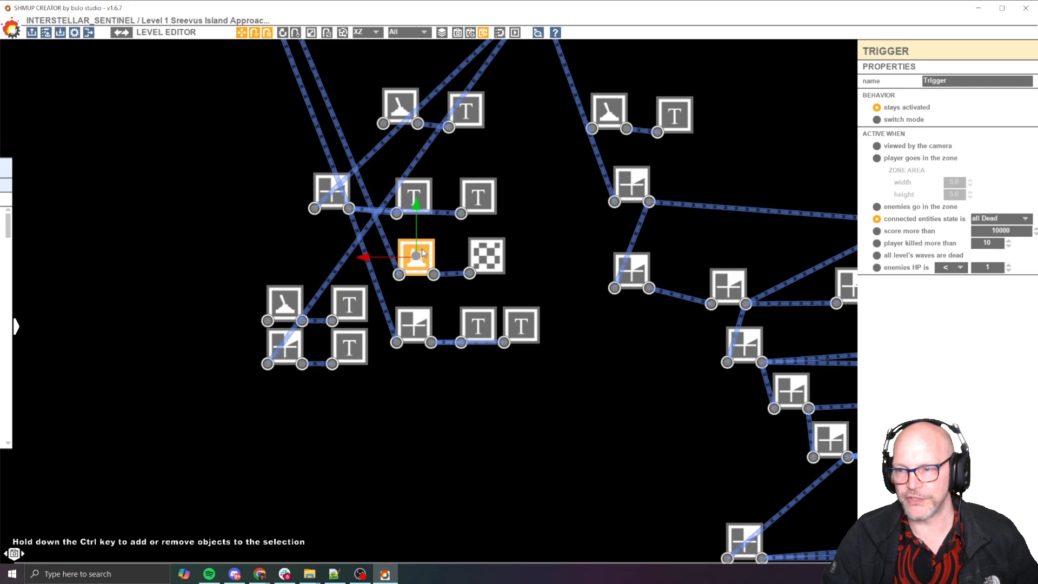
{"action": "left_click", "coordinate": [352, 305]}
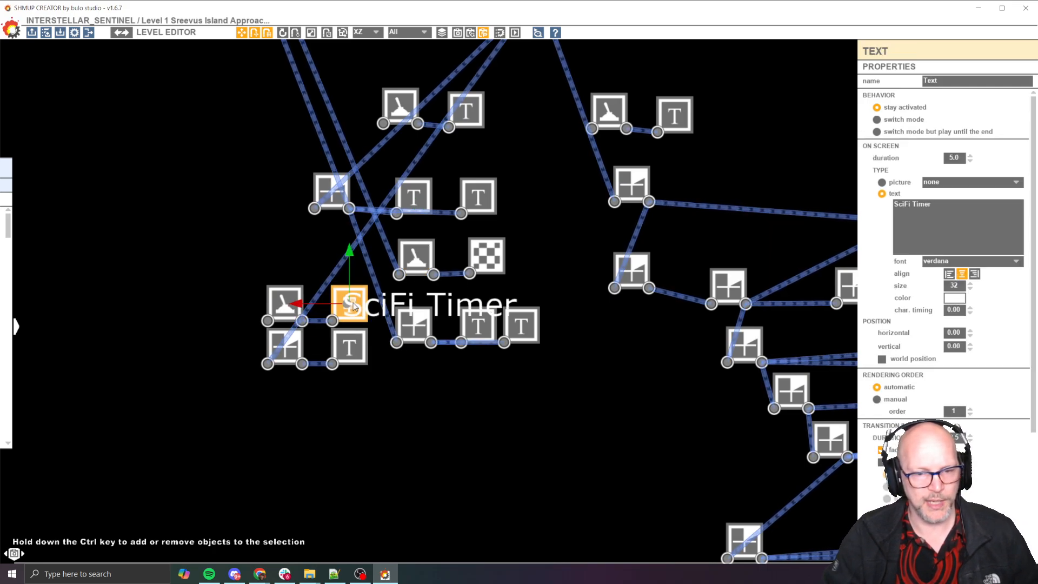
{"action": "left_click", "coordinate": [349, 346]}
{"action": "left_click", "coordinate": [521, 325]}
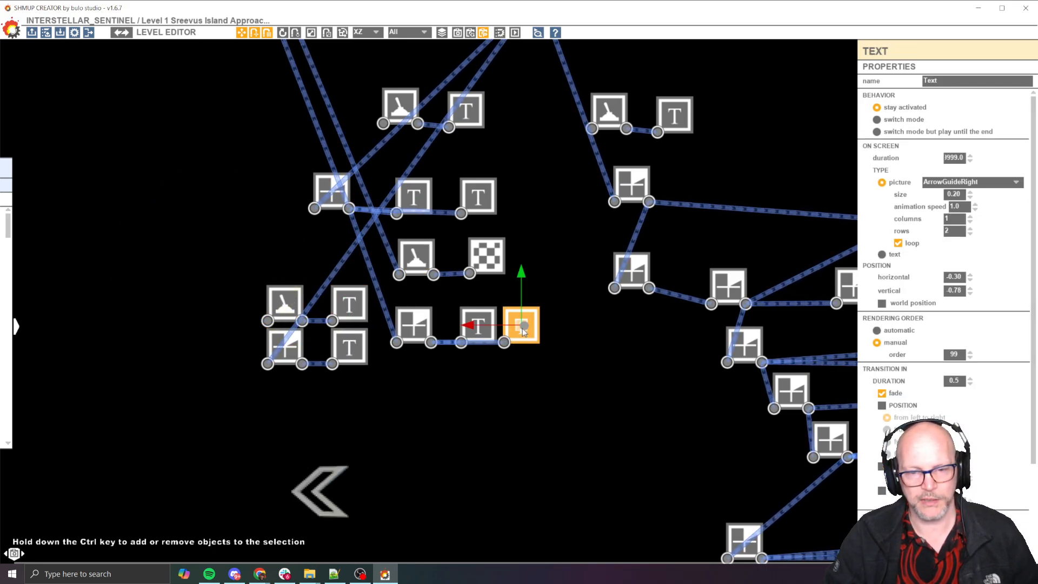
{"action": "left_click", "coordinate": [481, 326]}
{"action": "left_click", "coordinate": [487, 255]}
{"action": "scroll", "coordinate": [448, 241], "scroll_direction": "down", "scroll_amount": 4}
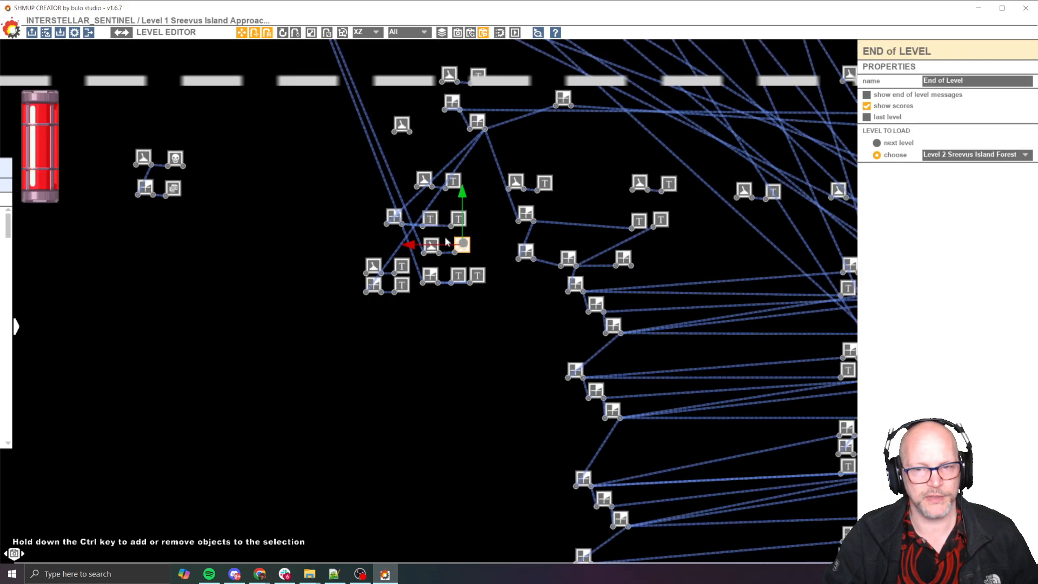
Review the levels available as the End of Level object's level to load, leaving the choice unchanged
{"action": "middle_click_drag", "start_coordinate": [312, 243], "coordinate": [453, 383]}
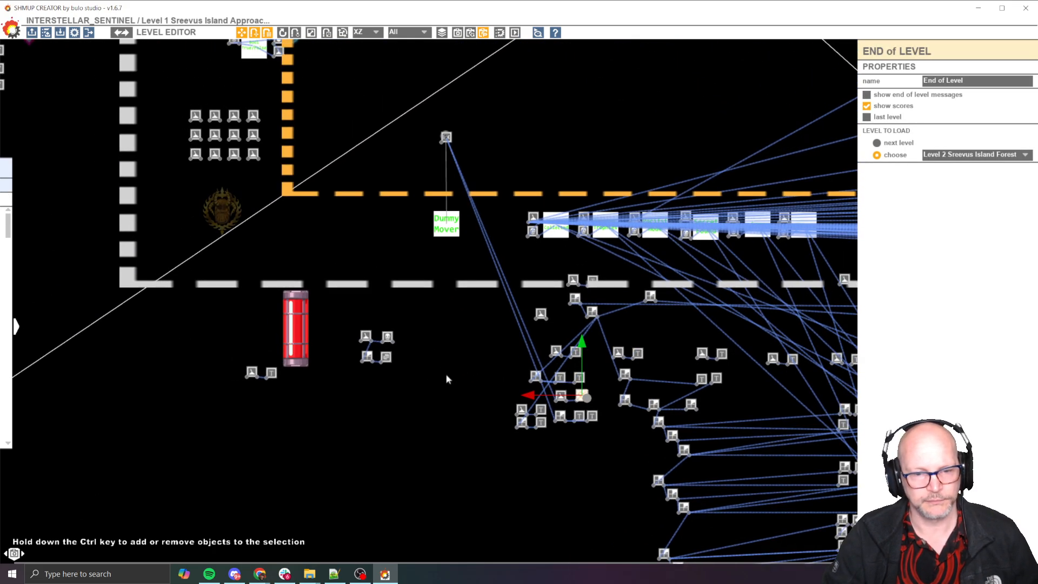
{"action": "scroll", "coordinate": [427, 371], "scroll_direction": "up", "scroll_amount": 3}
{"action": "middle_click_drag", "start_coordinate": [359, 373], "coordinate": [464, 459]}
{"action": "middle_click_drag", "start_coordinate": [534, 428], "coordinate": [362, 312]}
{"action": "scroll", "coordinate": [433, 353], "scroll_direction": "up", "scroll_amount": 3}
{"action": "middle_click_drag", "start_coordinate": [436, 364], "coordinate": [357, 303]}
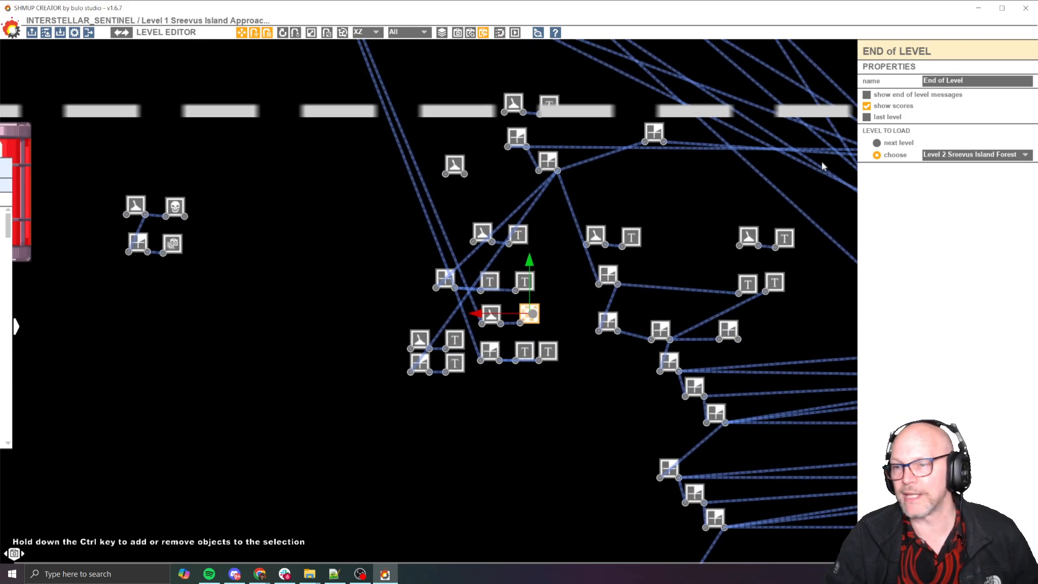
{"action": "left_click", "coordinate": [963, 157]}
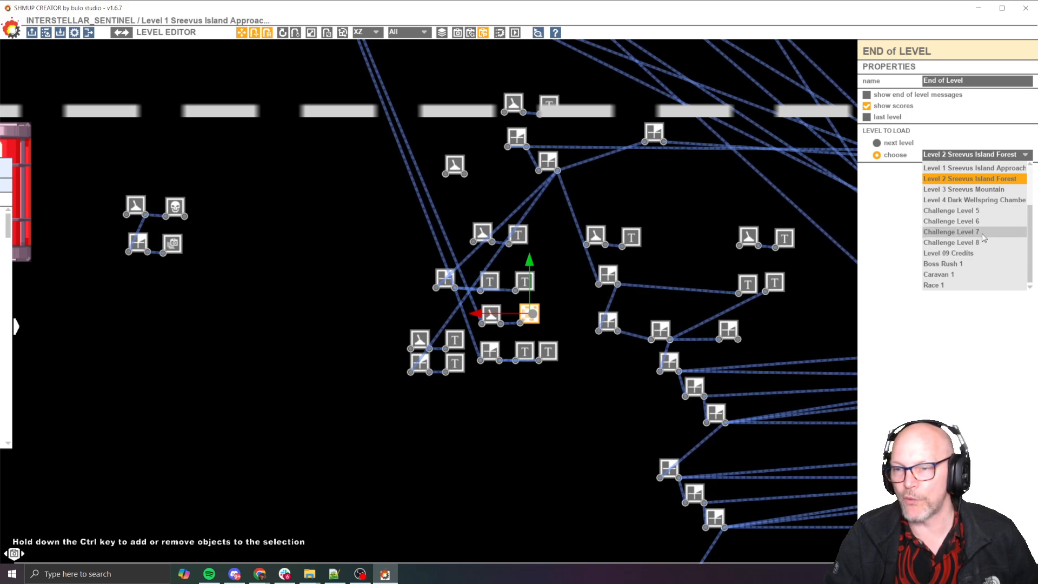
{"action": "left_click", "coordinate": [959, 332]}
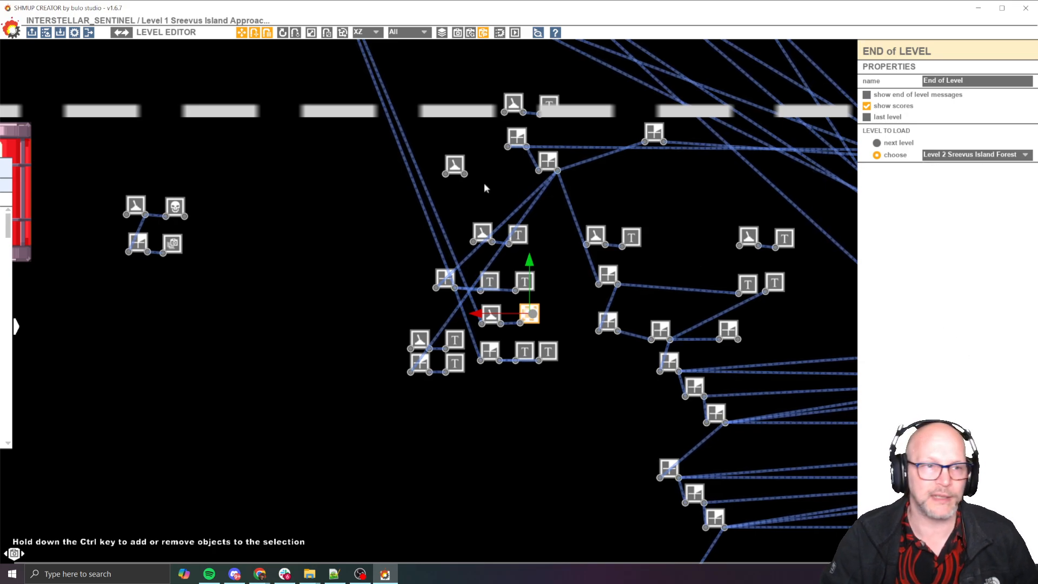
Review the project's level list down to the Demo CTA entries and return to Level 1's layout
{"action": "left_click", "coordinate": [46, 33]}
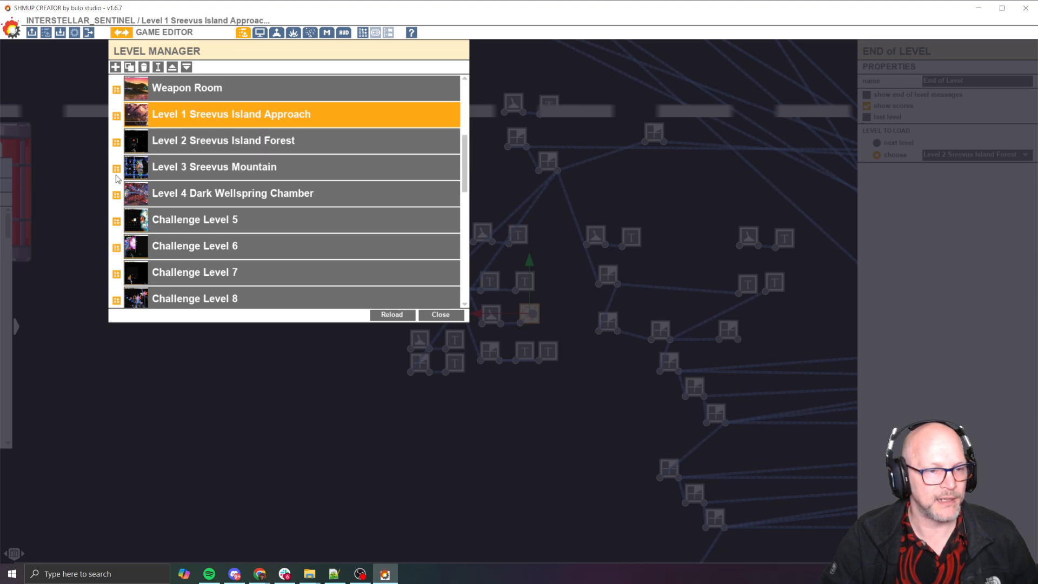
{"action": "scroll", "coordinate": [220, 227], "scroll_direction": "down", "scroll_amount": 6}
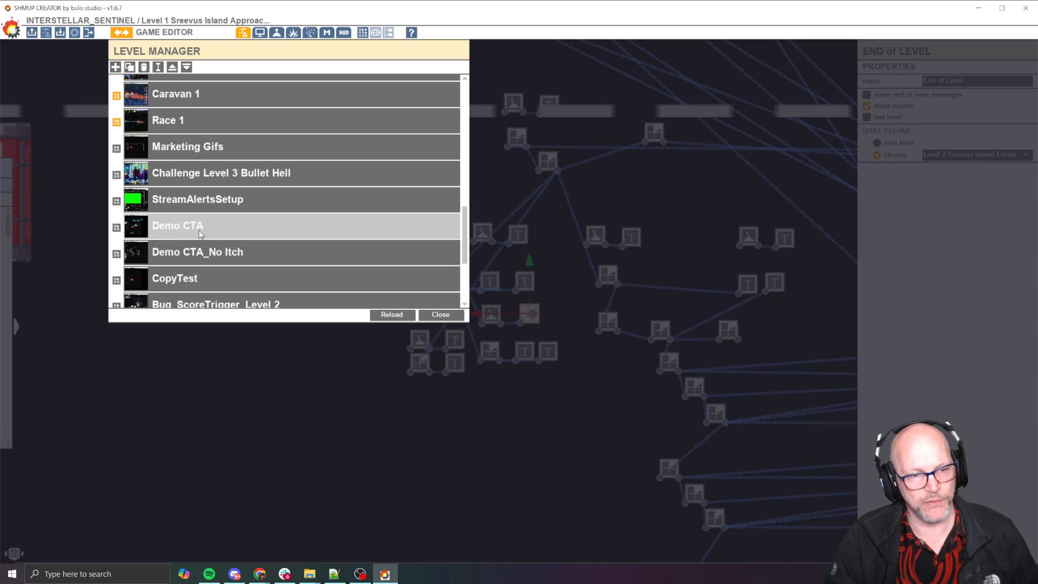
{"action": "left_click", "coordinate": [441, 315]}
{"action": "middle_click_drag", "start_coordinate": [628, 124], "coordinate": [482, 293]}
{"action": "scroll", "coordinate": [482, 292], "scroll_direction": "down", "scroll_amount": 3}
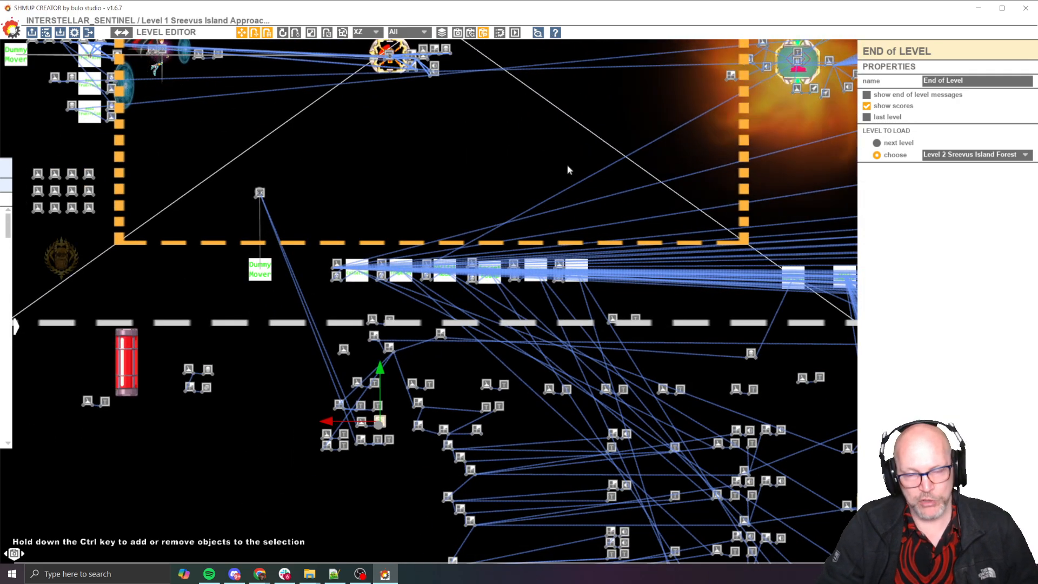
{"action": "middle_click_drag", "start_coordinate": [492, 180], "coordinate": [287, 353]}
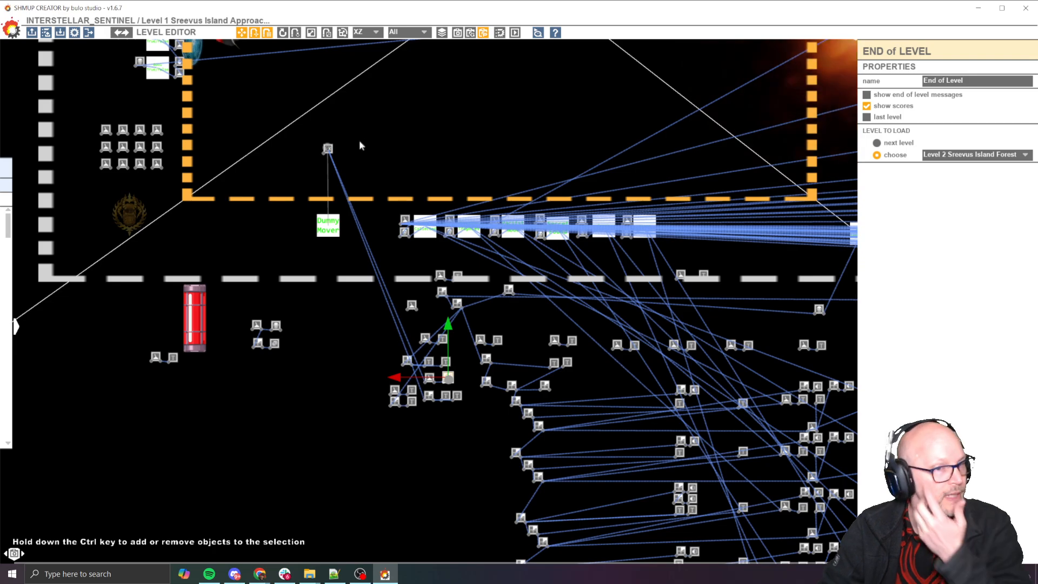
Find and select the Demo CTA level in the level manager
{"action": "left_click", "coordinate": [46, 34]}
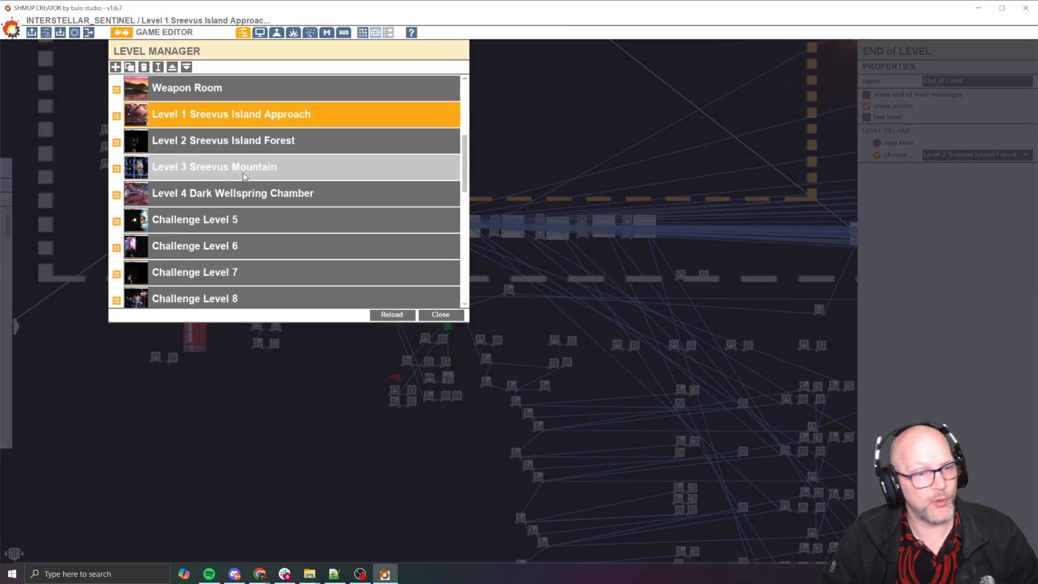
{"action": "scroll", "coordinate": [245, 185], "scroll_direction": "down", "scroll_amount": 3}
{"action": "scroll", "coordinate": [245, 185], "scroll_direction": "down", "scroll_amount": 3}
{"action": "scroll", "coordinate": [246, 189], "scroll_direction": "up", "scroll_amount": 1}
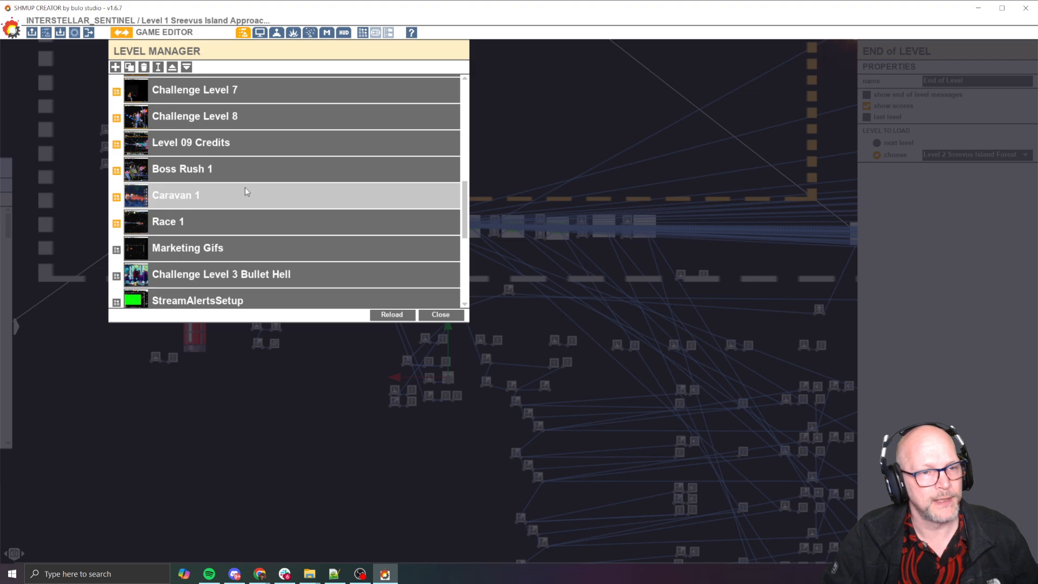
{"action": "scroll", "coordinate": [246, 191], "scroll_direction": "down", "scroll_amount": 3}
{"action": "left_click", "coordinate": [219, 198]}
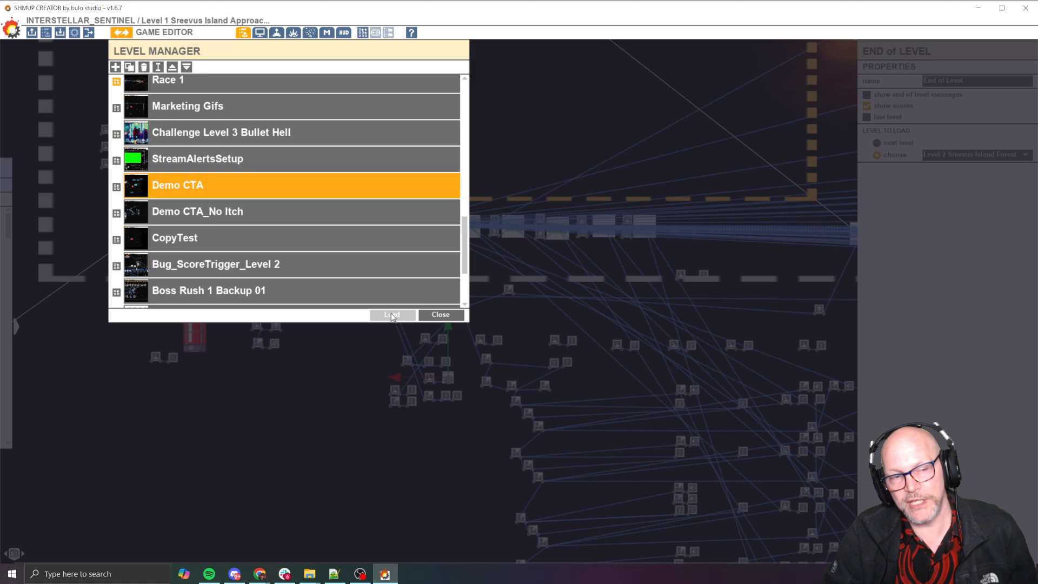
Review the enabled and disabled levels listed between Demo CTA and Level 1, and close the level manager
{"action": "scroll", "coordinate": [279, 229], "scroll_direction": "up", "scroll_amount": 1}
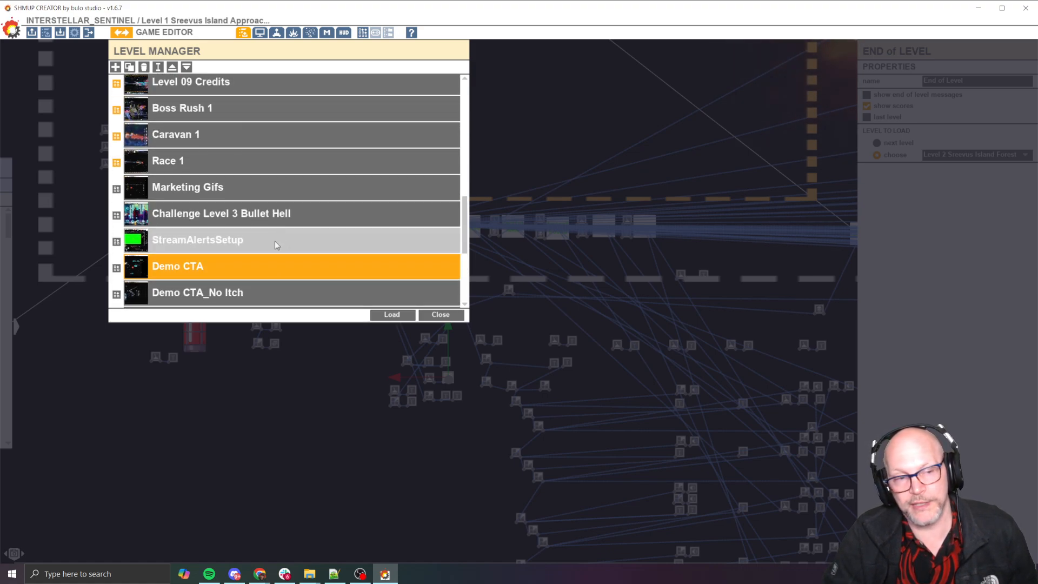
{"action": "scroll", "coordinate": [227, 276], "scroll_direction": "up", "scroll_amount": 3}
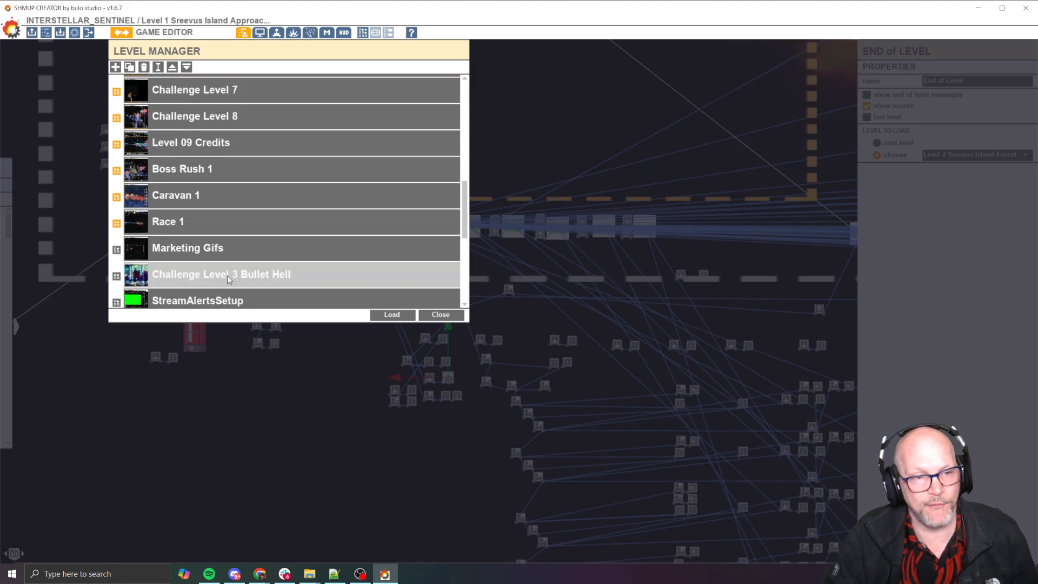
{"action": "scroll", "coordinate": [226, 271], "scroll_direction": "up", "scroll_amount": 2}
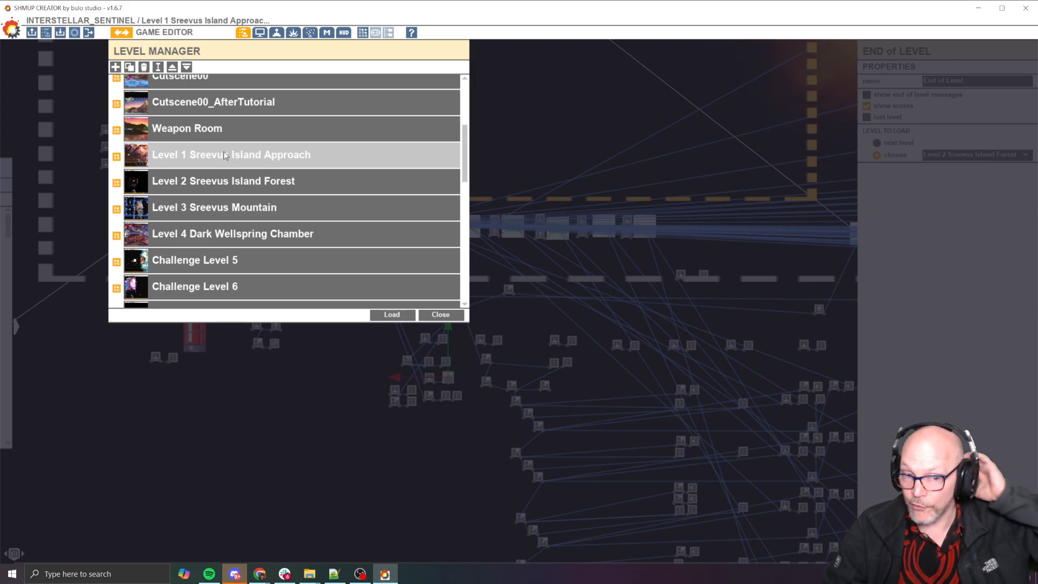
{"action": "left_click", "coordinate": [441, 314]}
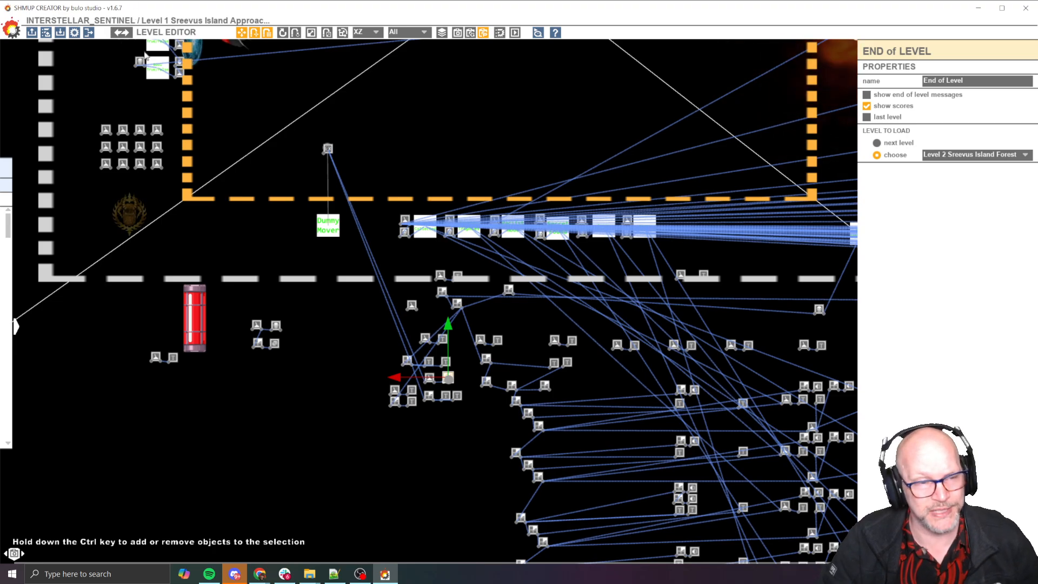
Load the Demo CTA level without saving the current level, and playtest its call-to-action screen
{"action": "left_click", "coordinate": [121, 32]}
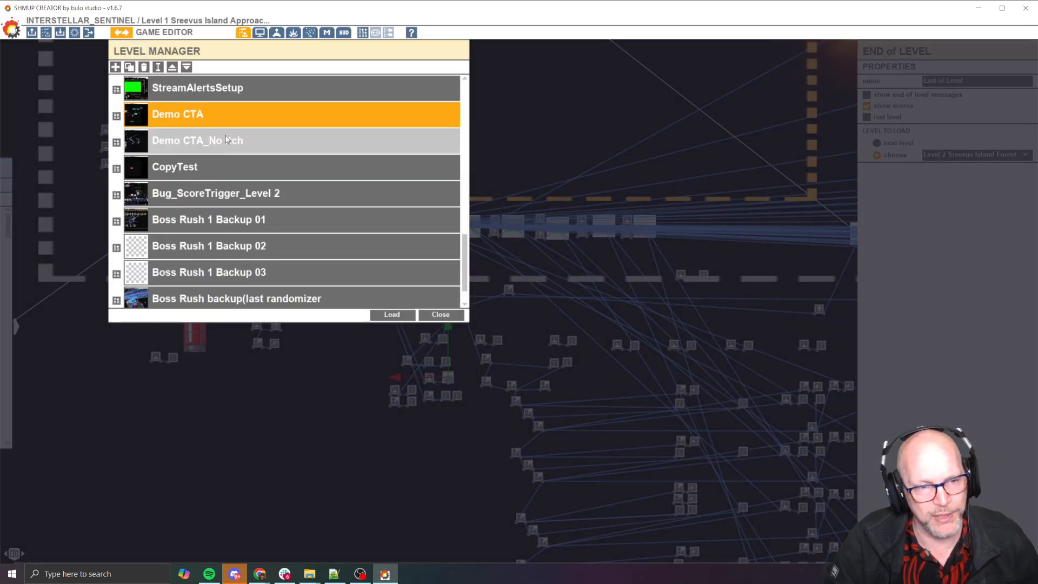
{"action": "scroll", "coordinate": [248, 189], "scroll_direction": "up", "scroll_amount": 3}
{"action": "scroll", "coordinate": [248, 189], "scroll_direction": "up", "scroll_amount": 1}
{"action": "scroll", "coordinate": [362, 242], "scroll_direction": "down", "scroll_amount": 3}
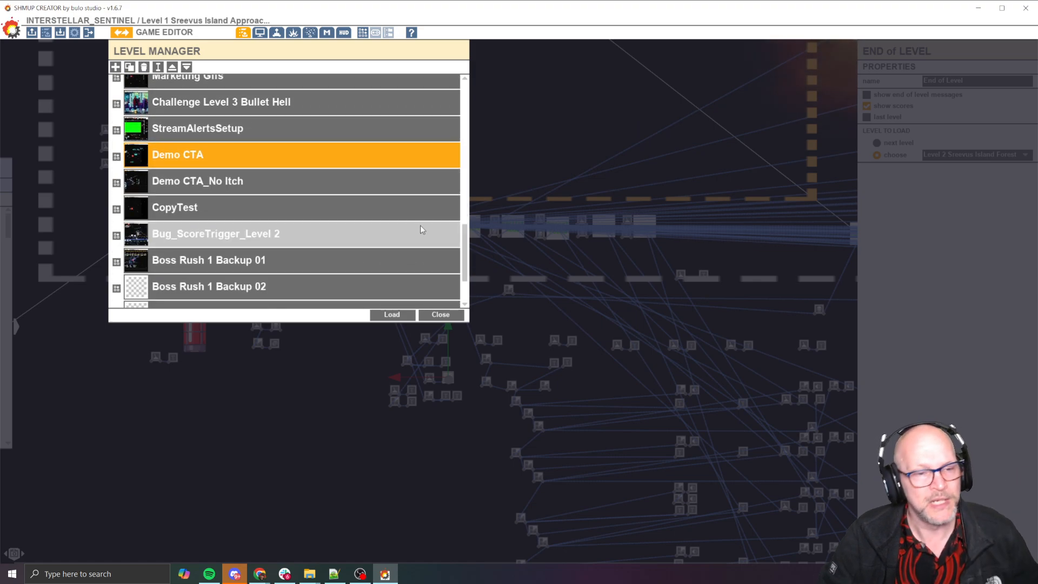
{"action": "left_click", "coordinate": [392, 314]}
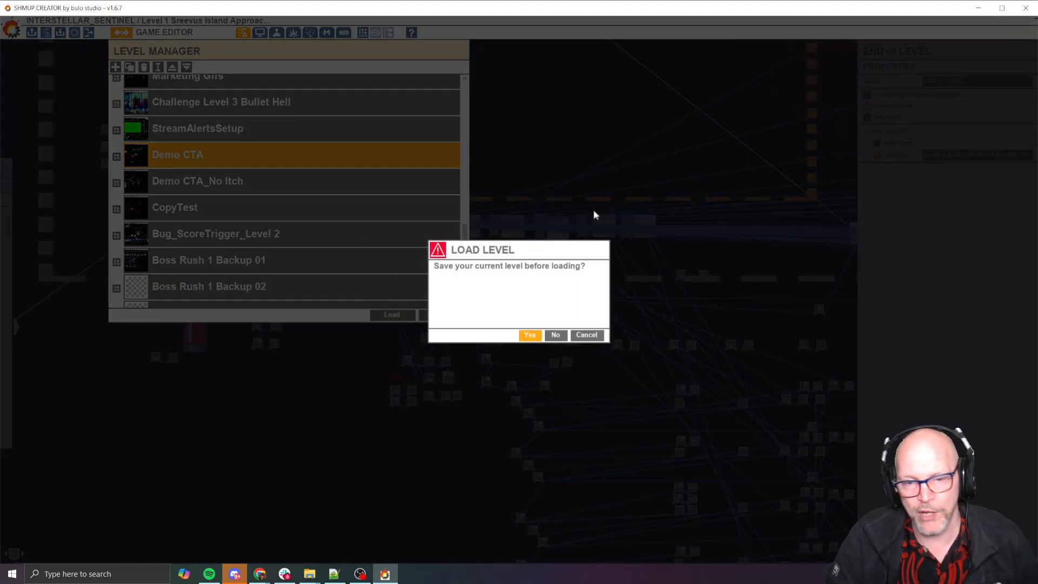
{"action": "left_click", "coordinate": [556, 336]}
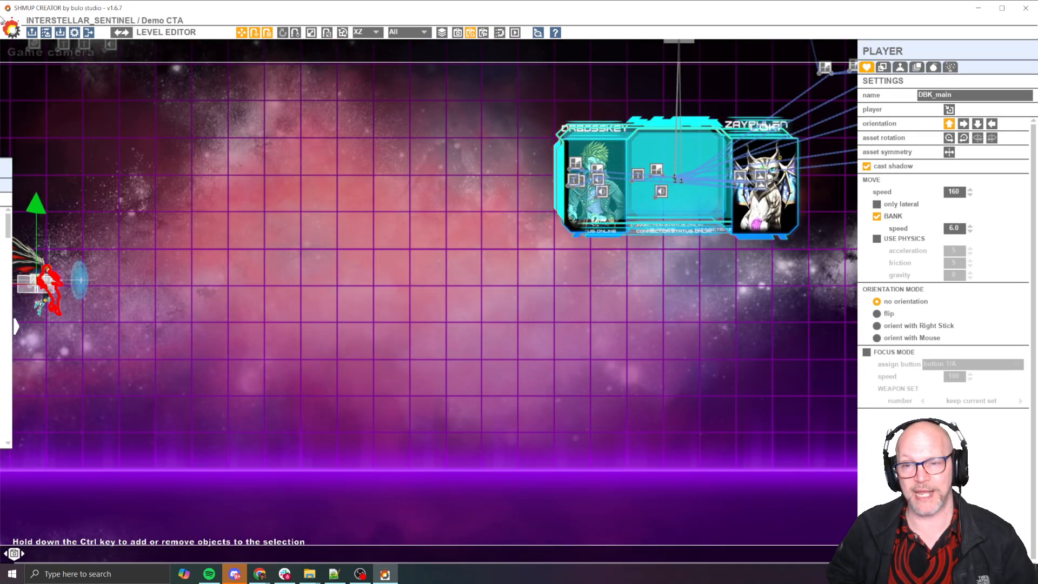
{"action": "key", "text": "space"}
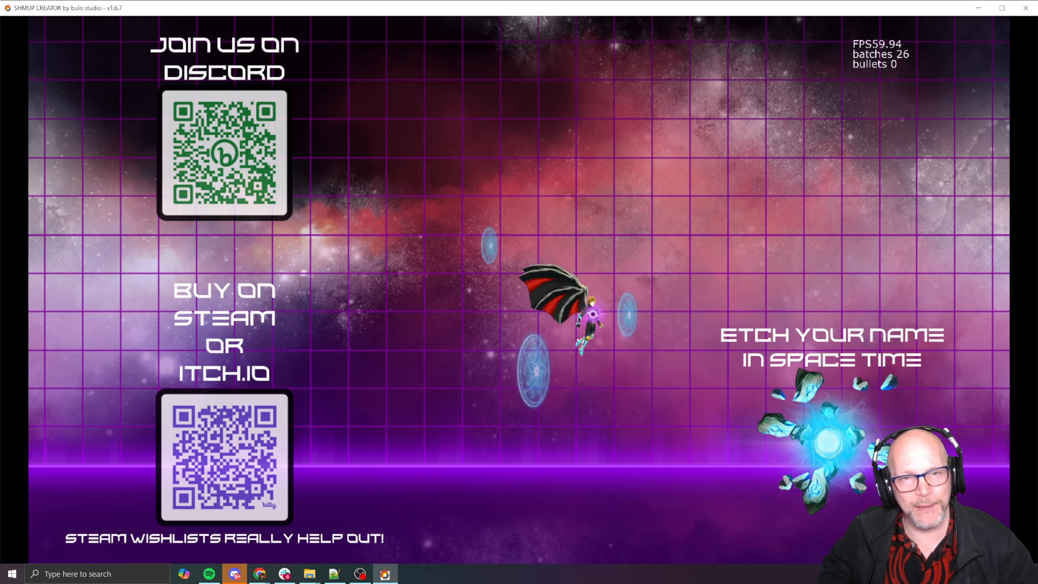
{"action": "key", "text": "Escape"}
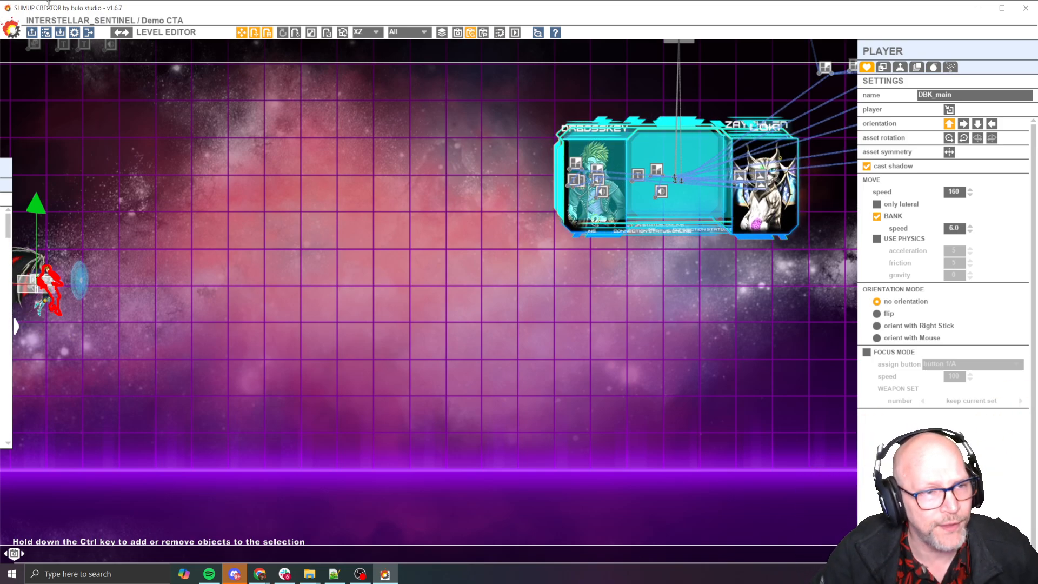
Inspect the game's general settings and the head-up display's texts, bars and end-of-game options
{"action": "left_click", "coordinate": [121, 33]}
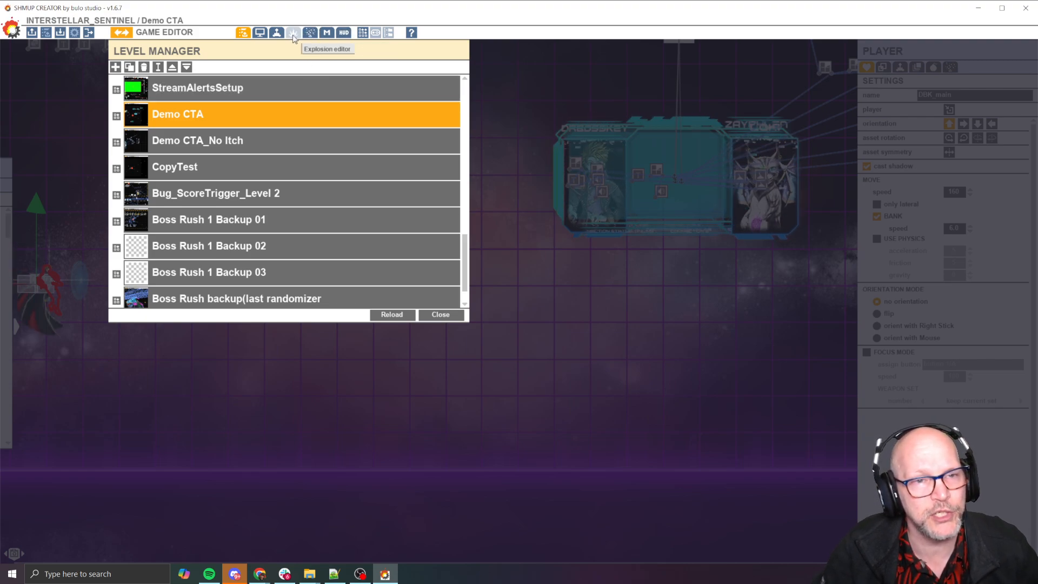
{"action": "left_click", "coordinate": [264, 36]}
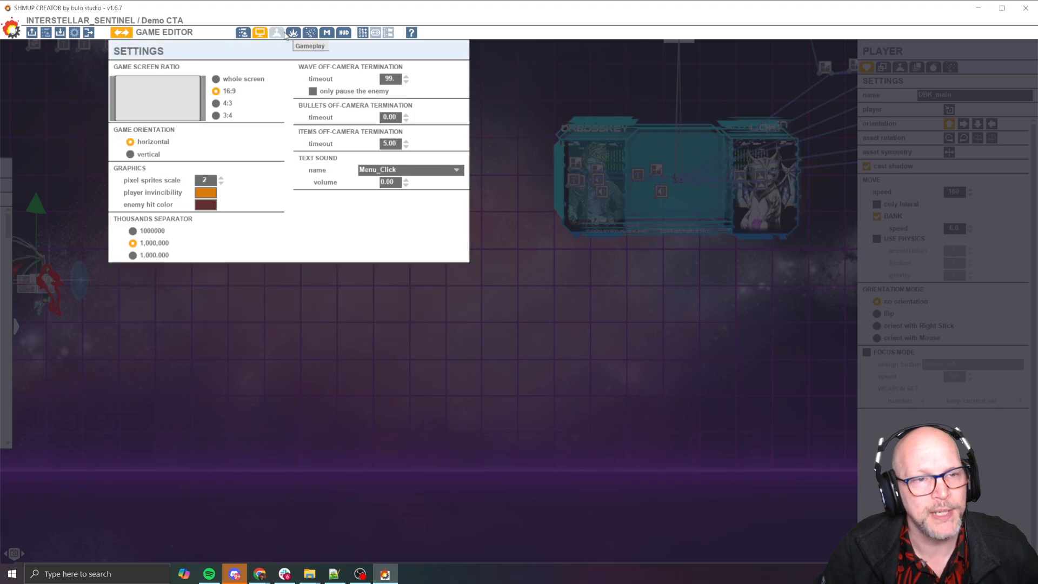
{"action": "left_click", "coordinate": [343, 34]}
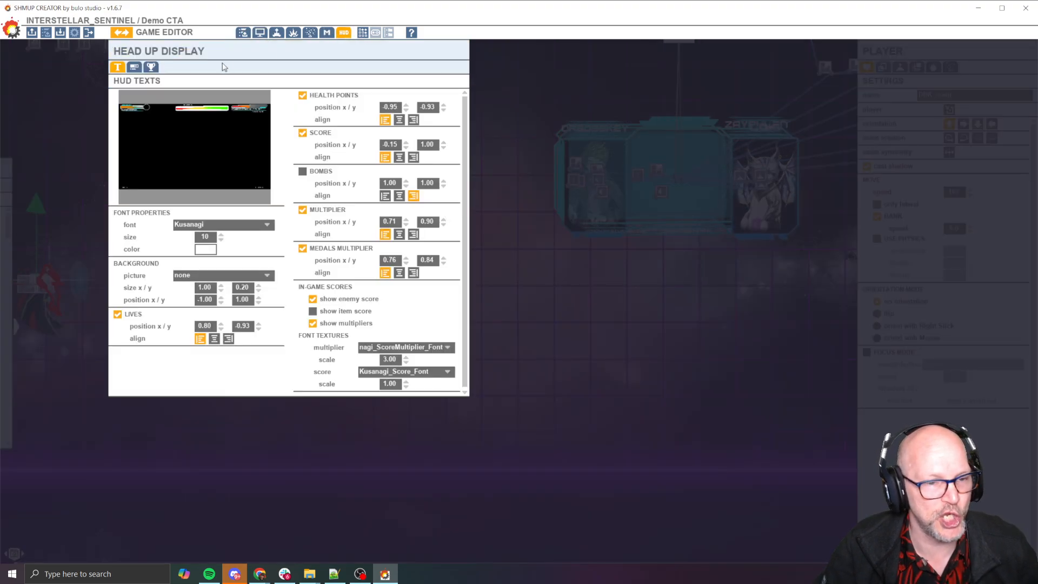
{"action": "left_click", "coordinate": [134, 67]}
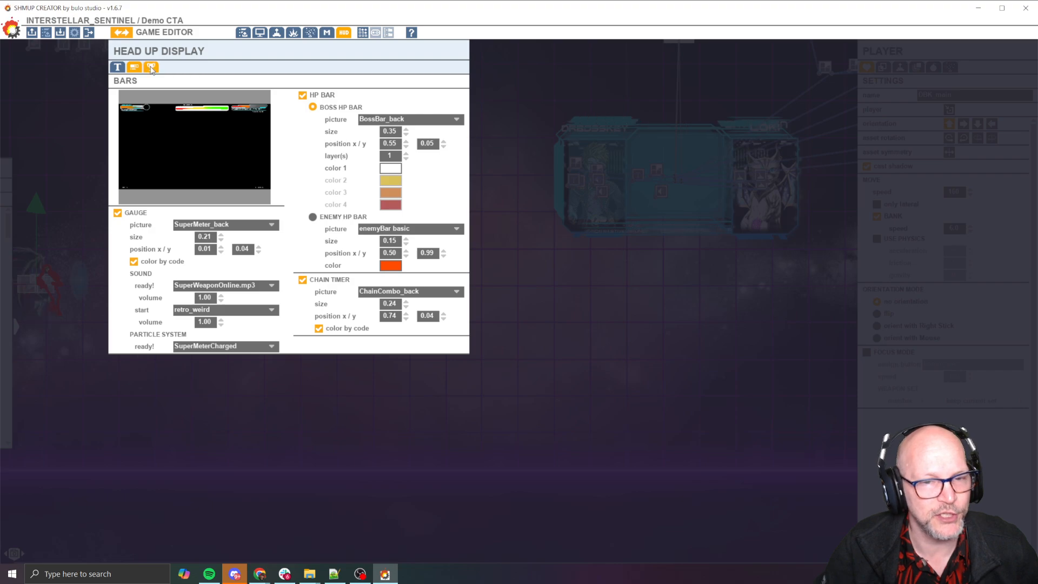
{"action": "left_click", "coordinate": [151, 68]}
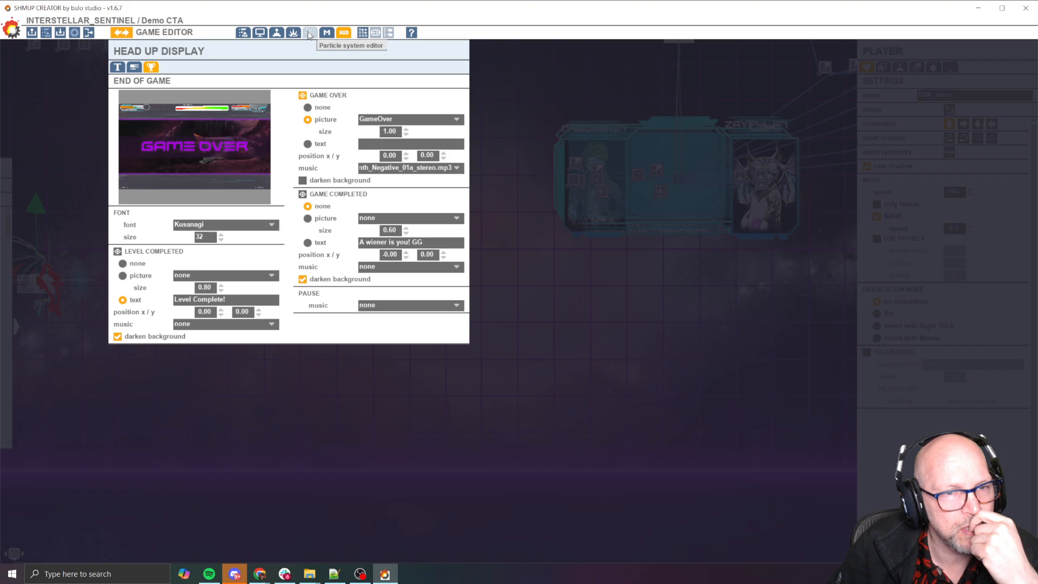
Review the menu's splash screen and background picture choices without changing them, and return to the level editor
{"action": "left_click", "coordinate": [327, 33]}
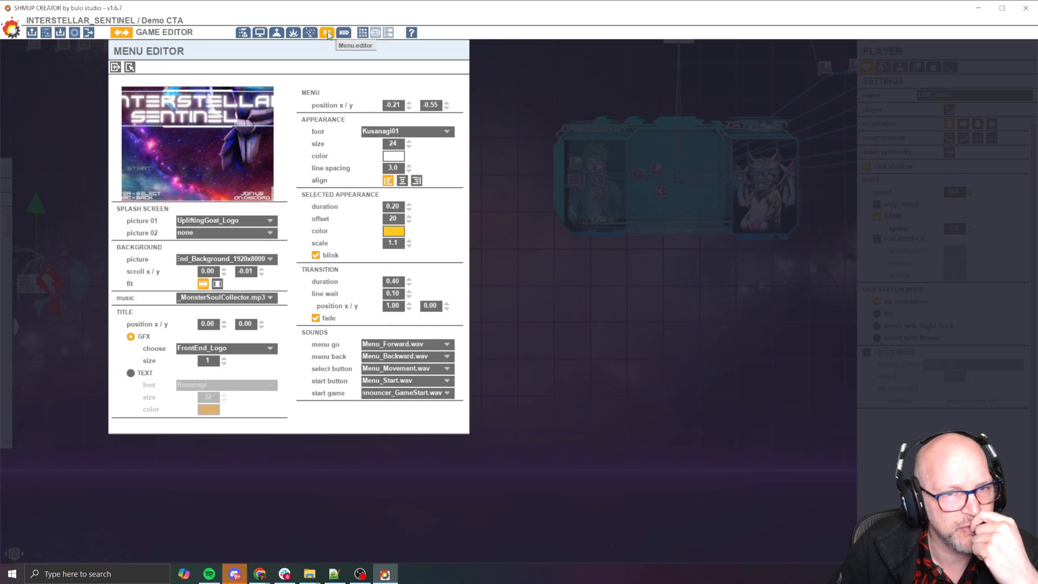
{"action": "left_click", "coordinate": [251, 222]}
{"action": "left_click", "coordinate": [234, 221]}
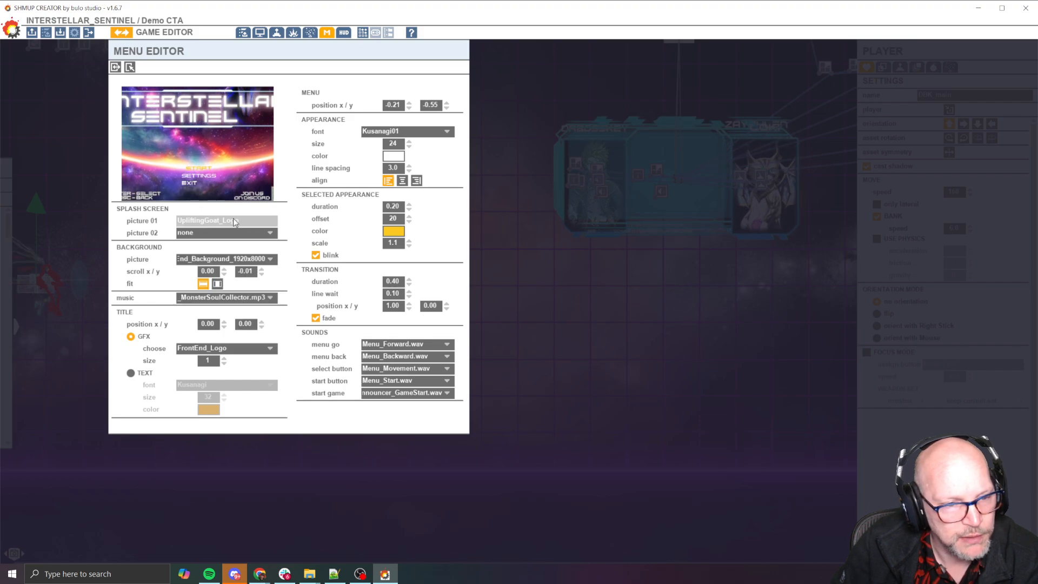
{"action": "left_click", "coordinate": [227, 259]}
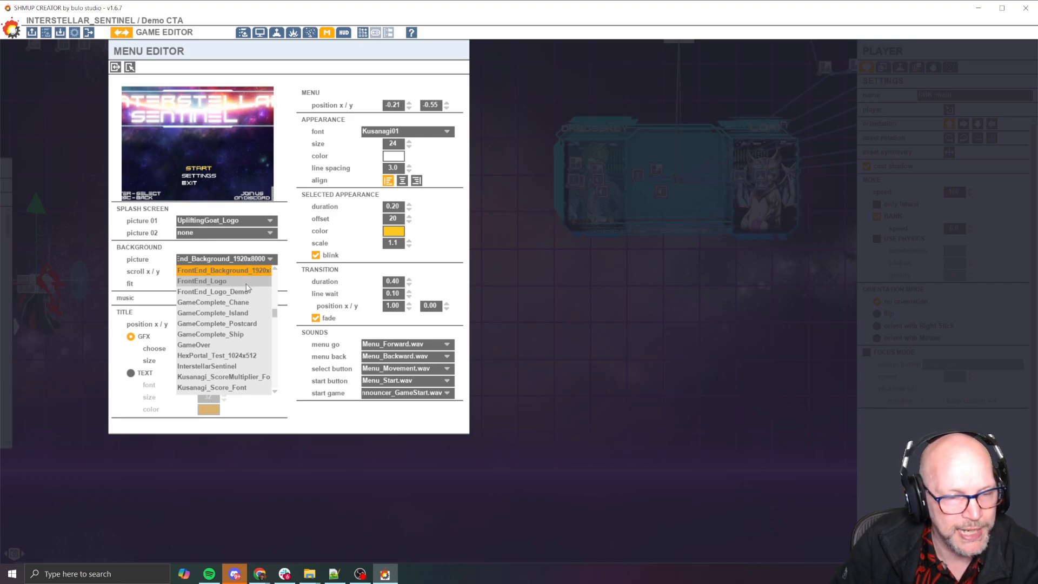
{"action": "left_click", "coordinate": [294, 241]}
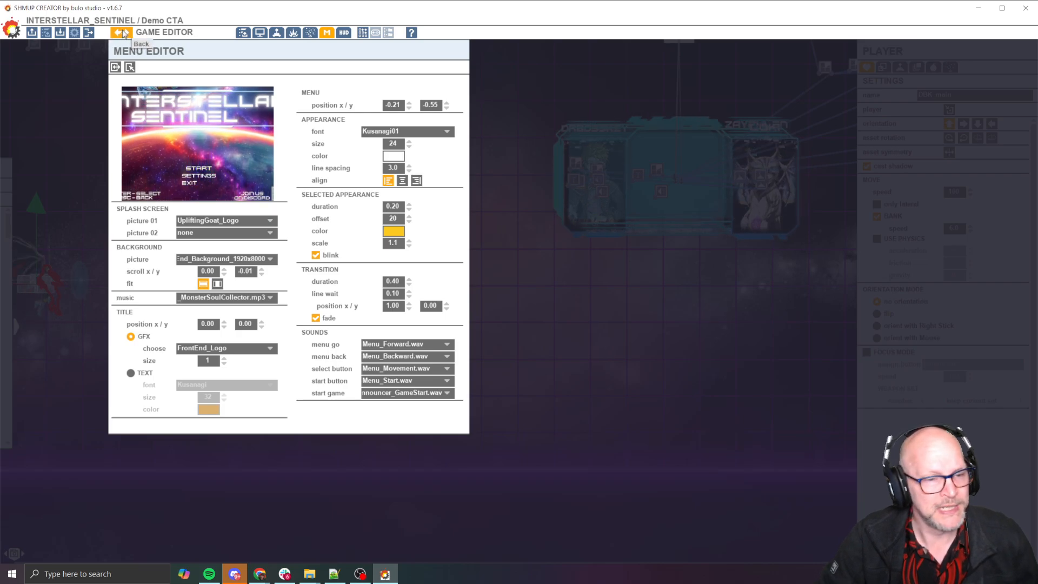
{"action": "left_click", "coordinate": [123, 34]}
Switch to File Explorer and open the Pictures folder inside the DBK game's Assets folder
{"action": "mouse_move", "coordinate": [8, 211]}
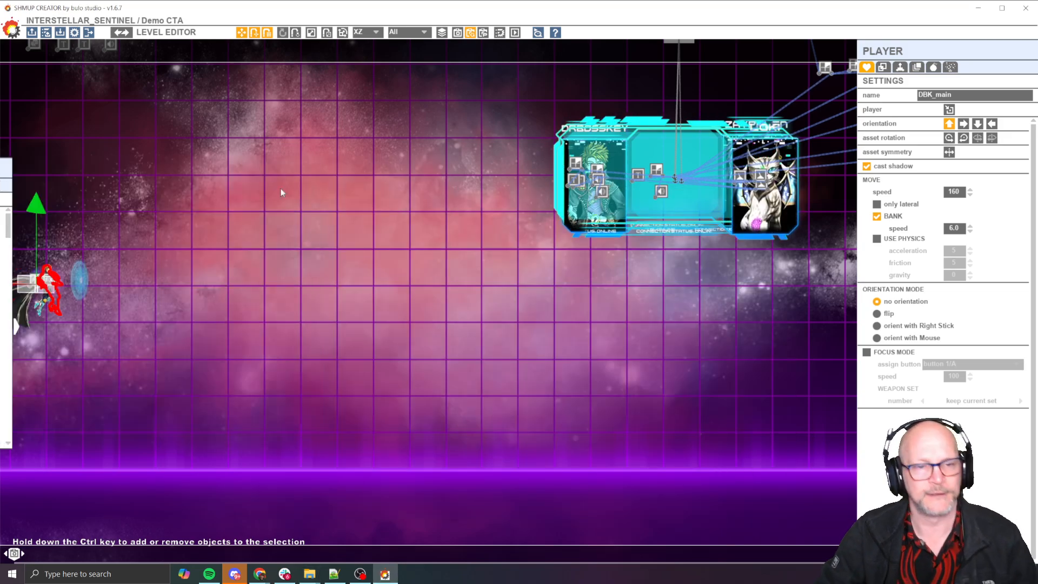
{"action": "key", "text": "alt+Tab"}
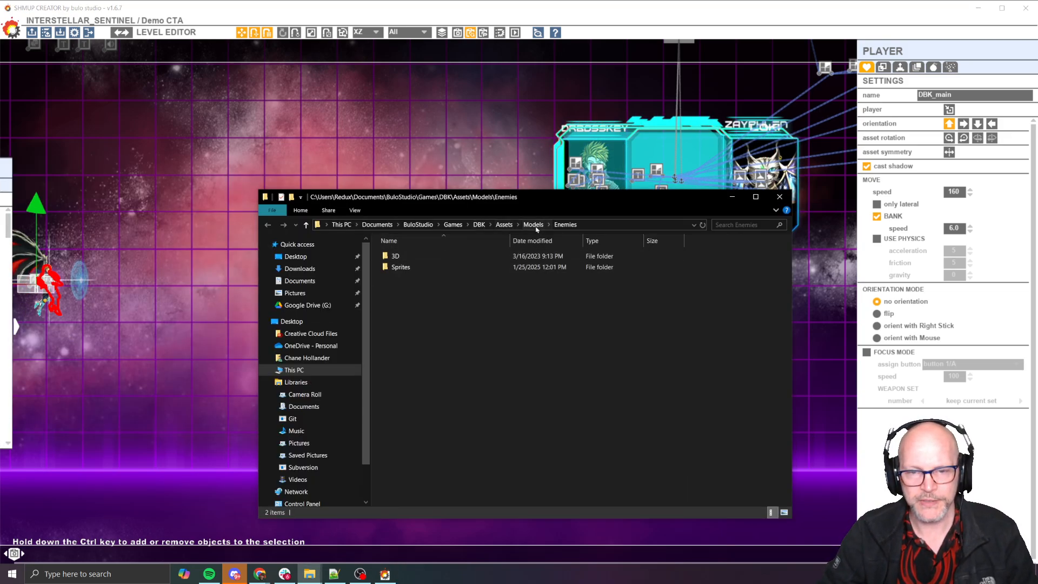
{"action": "double_click", "coordinate": [519, 267]}
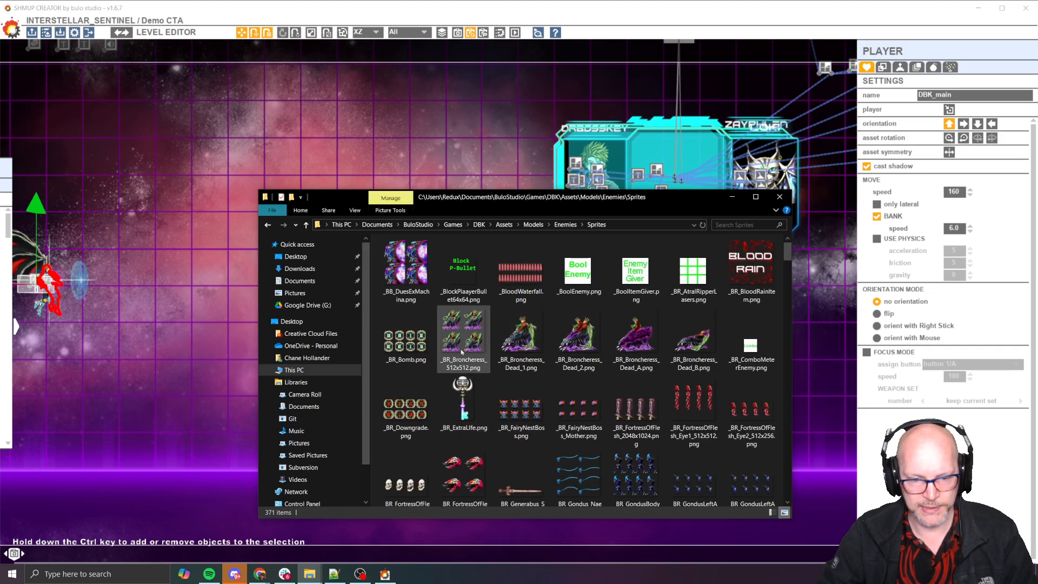
{"action": "left_click", "coordinate": [533, 225]}
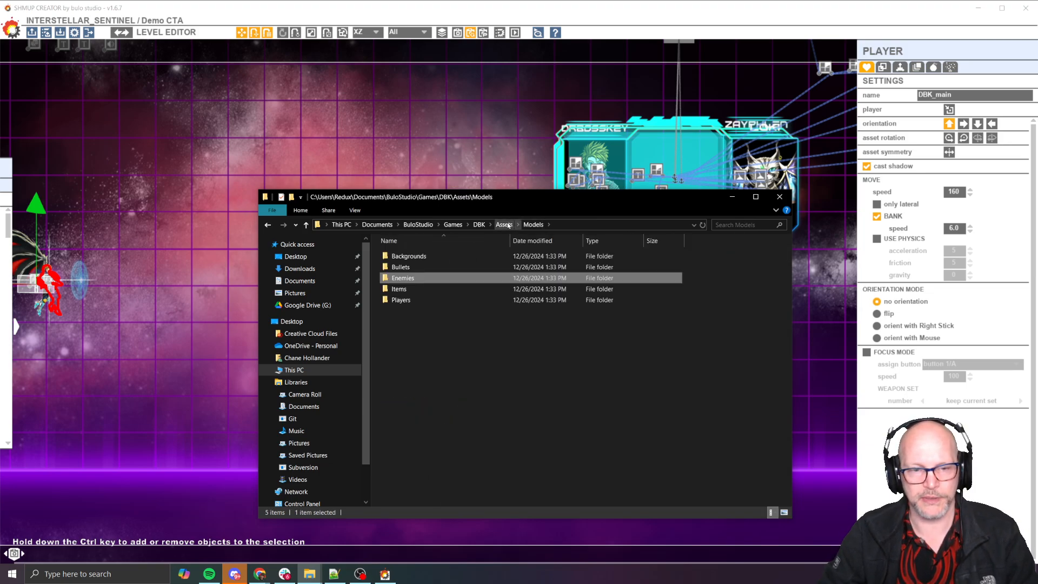
{"action": "left_click", "coordinate": [504, 225]}
{"action": "double_click", "coordinate": [409, 277]}
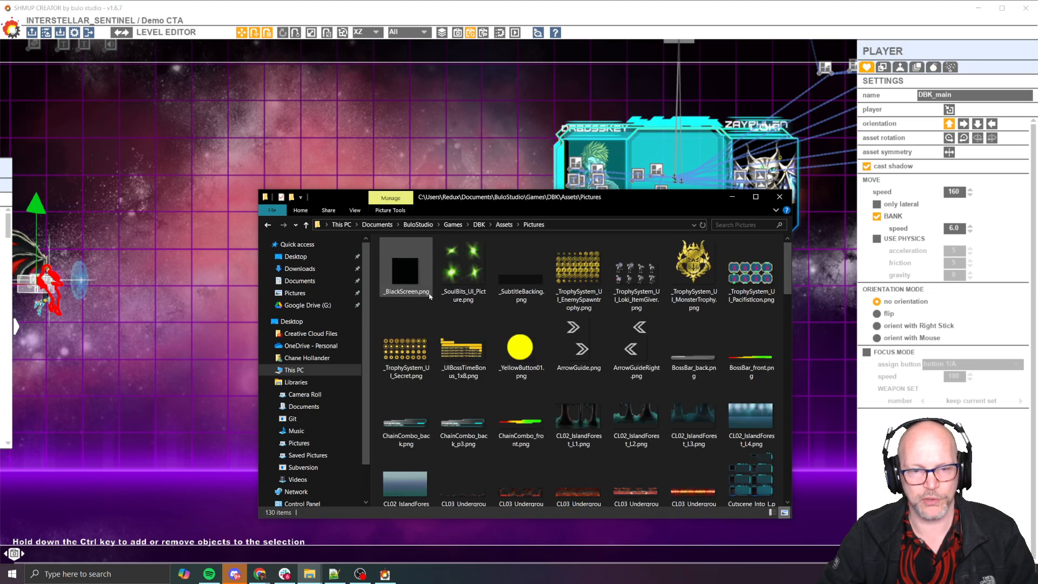
Look through the image files in the Pictures folder for the front-end menu logo artwork
{"action": "key", "text": "m"}
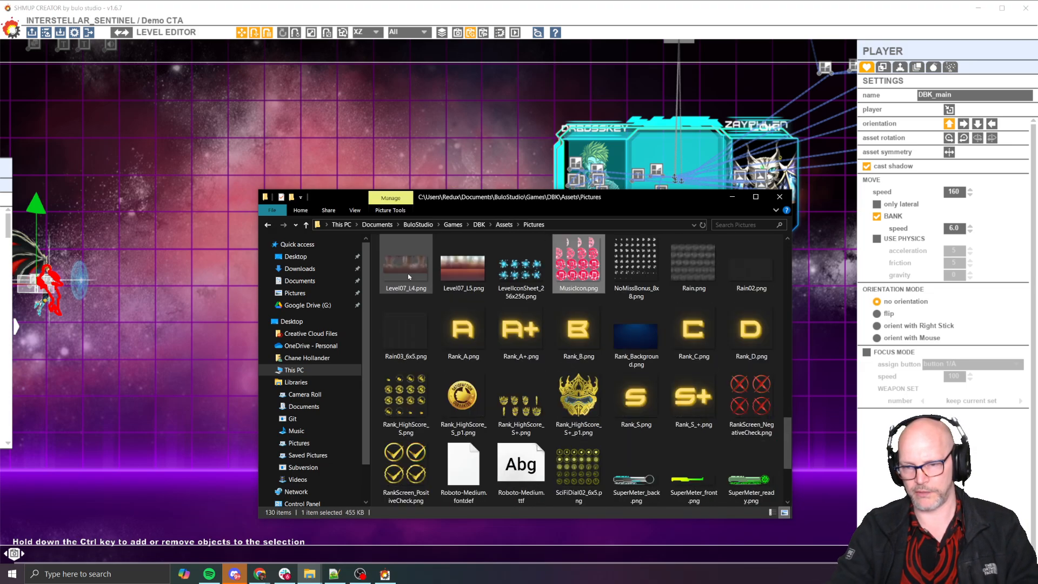
{"action": "key", "text": "Right"}
{"action": "key", "text": "Left"}
{"action": "key", "text": "Right"}
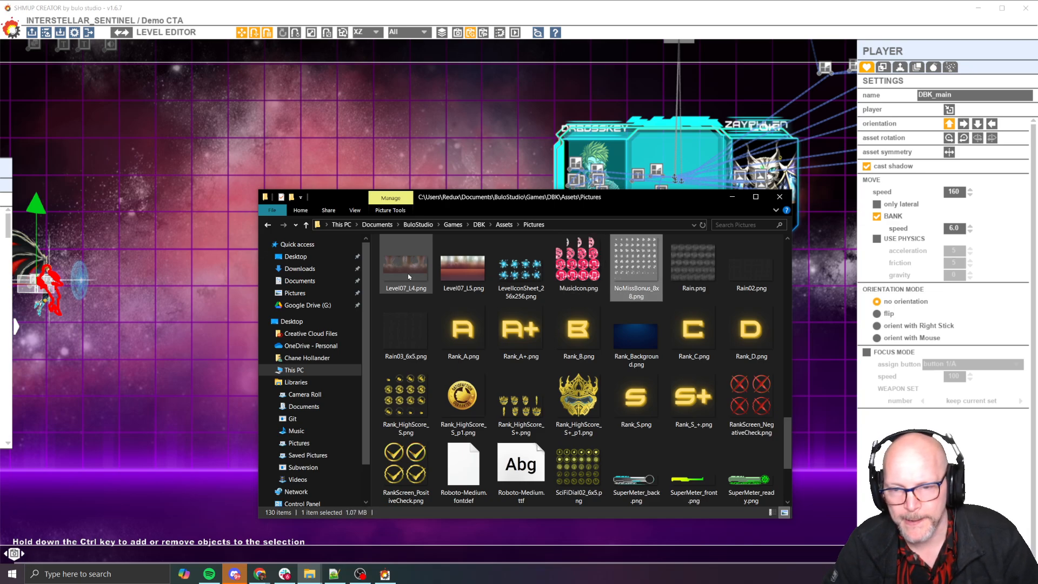
{"action": "key", "text": "Down"}
{"action": "key", "text": "Down"}
{"action": "key", "text": "Down"}
{"action": "key", "text": "Left"}
{"action": "scroll", "coordinate": [409, 277], "scroll_direction": "down", "scroll_amount": 2}
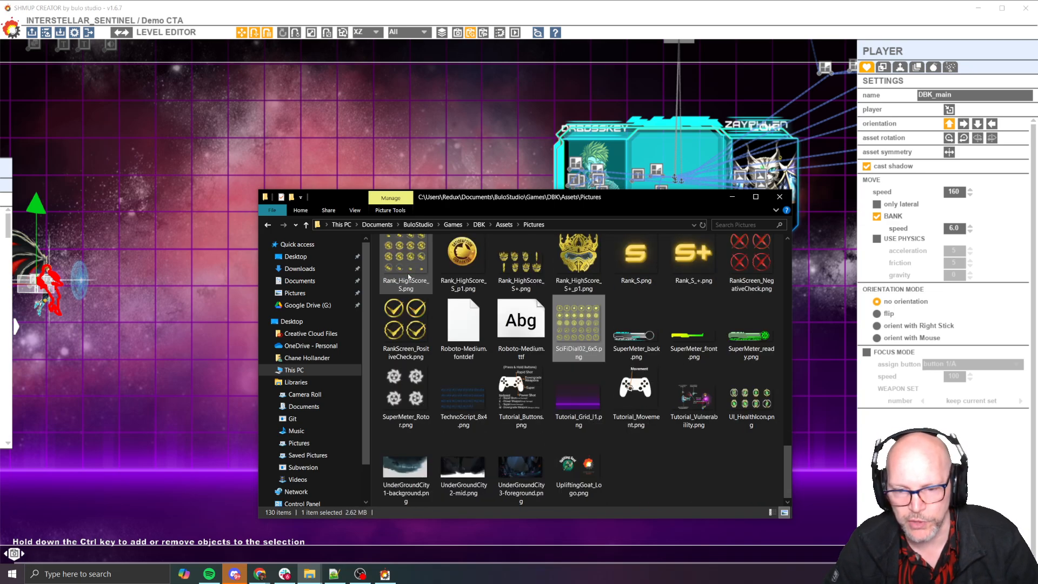
{"action": "key", "text": "Down"}
{"action": "key", "text": "Left"}
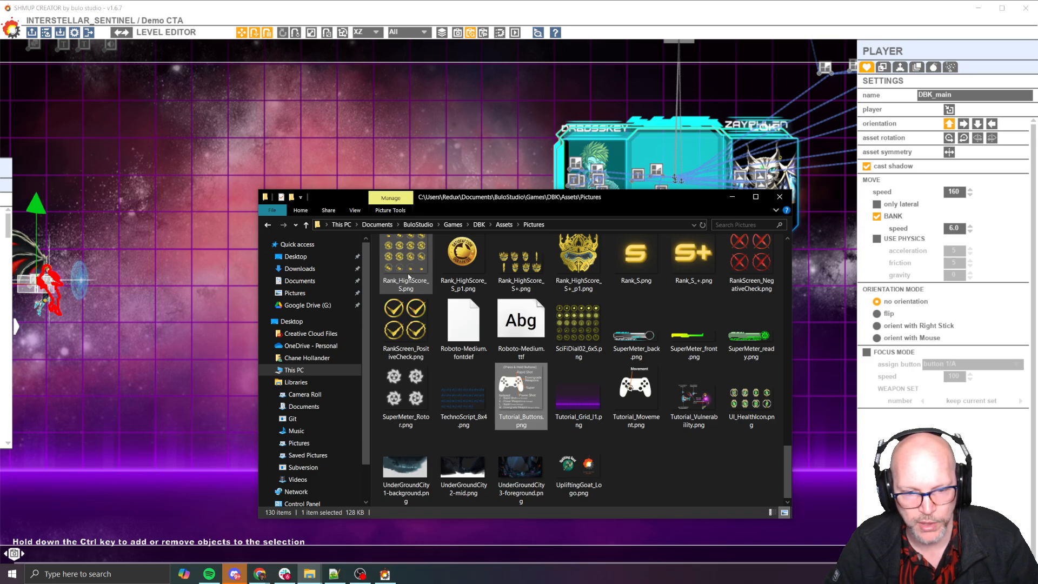
{"action": "key", "text": "Left"}
{"action": "key", "text": "Right"}
{"action": "key", "text": "Right"}
{"action": "key", "text": "Right"}
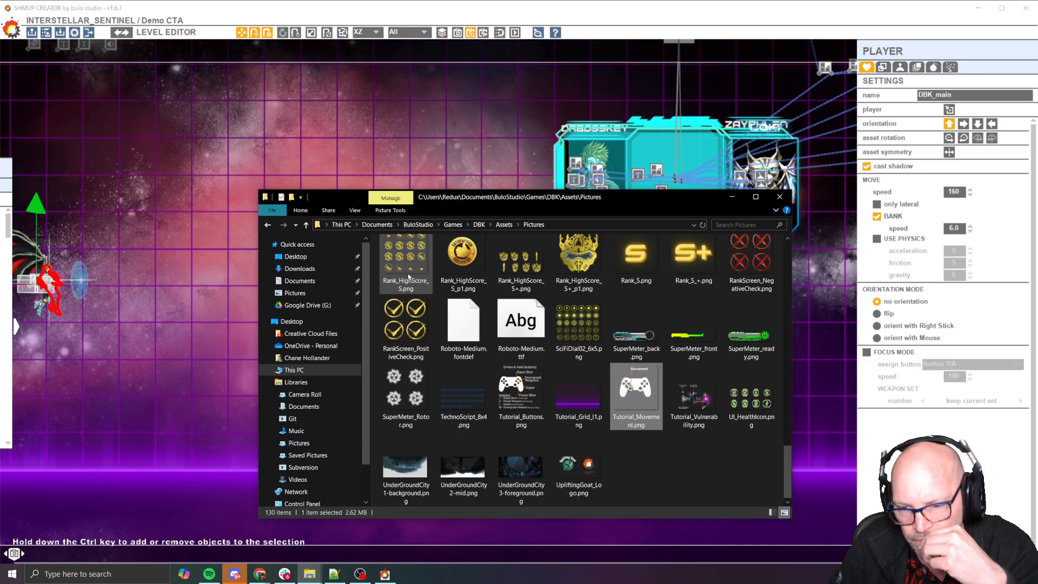
{"action": "key", "text": "Left"}
{"action": "key", "text": "Left"}
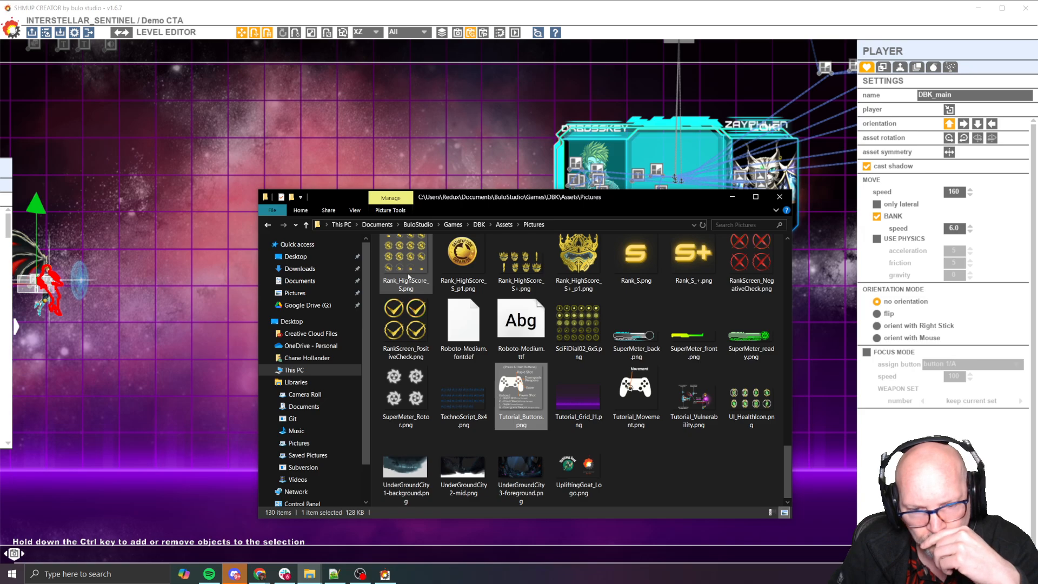
{"action": "key", "text": "Up"}
{"action": "key", "text": "Up"}
{"action": "key", "text": "Up"}
{"action": "key", "text": "Up"}
{"action": "key", "text": "Up"}
{"action": "key", "text": "Up"}
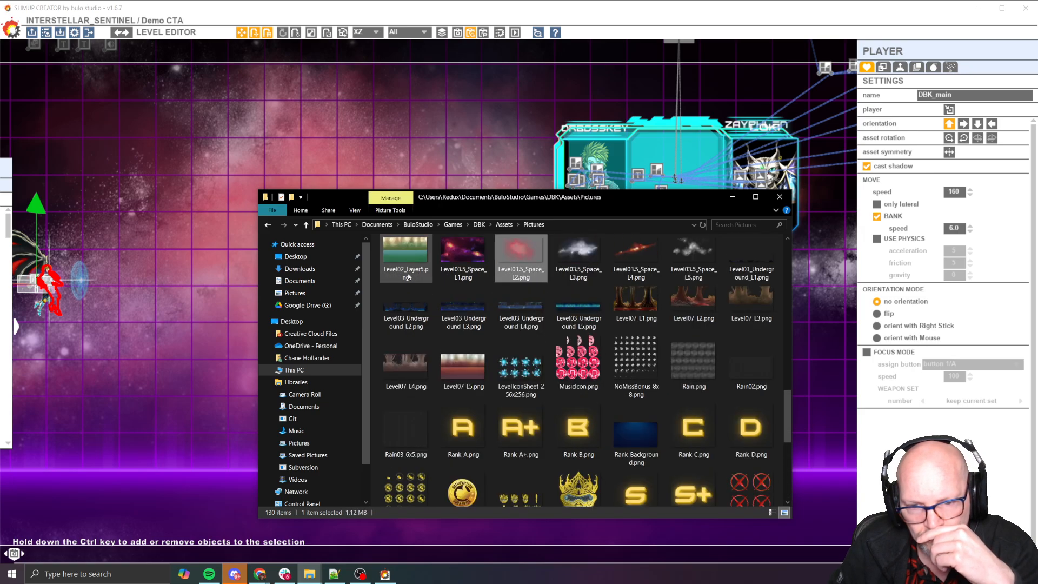
{"action": "key", "text": "Up"}
{"action": "key", "text": "Up"}
{"action": "key", "text": "Up"}
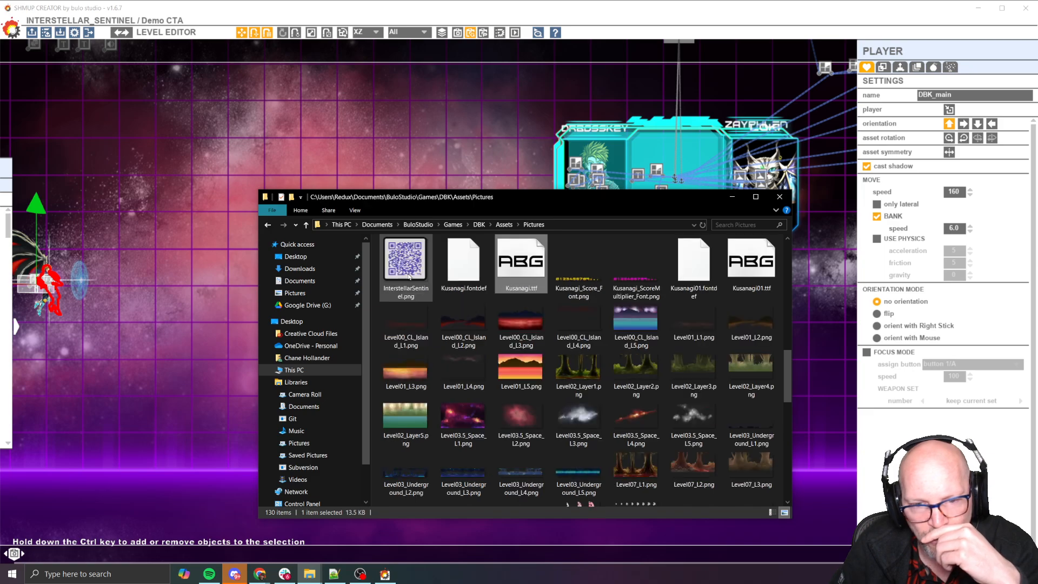
{"action": "key", "text": "Up"}
{"action": "key", "text": "Up"}
{"action": "key", "text": "Up"}
{"action": "key", "text": "Up"}
{"action": "key", "text": "Up"}
{"action": "key", "text": "Up"}
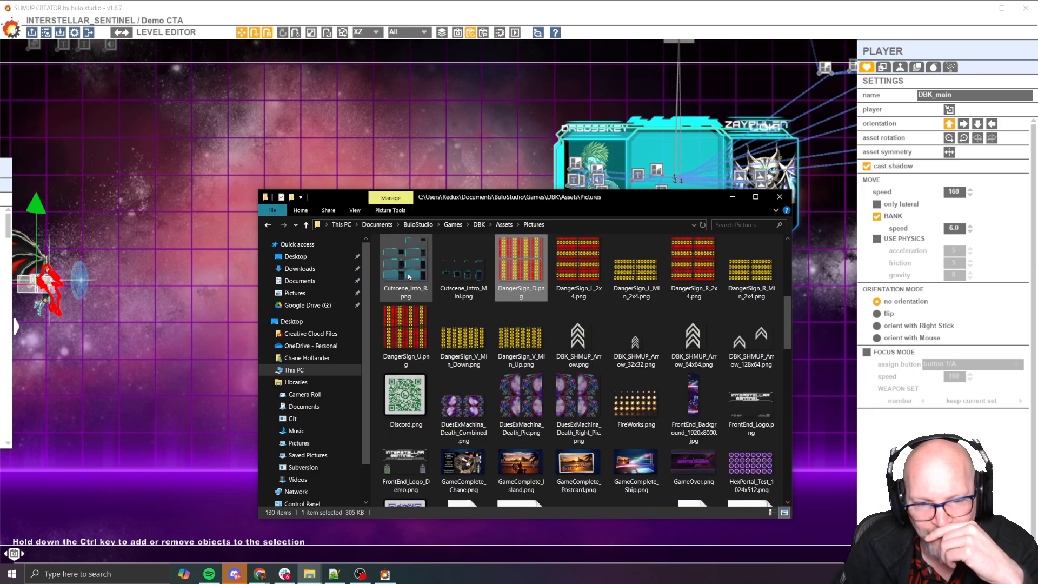
{"action": "key", "text": "Up"}
{"action": "key", "text": "Up"}
{"action": "key", "text": "Up"}
{"action": "key", "text": "Up"}
{"action": "key", "text": "Right"}
{"action": "key", "text": "Right"}
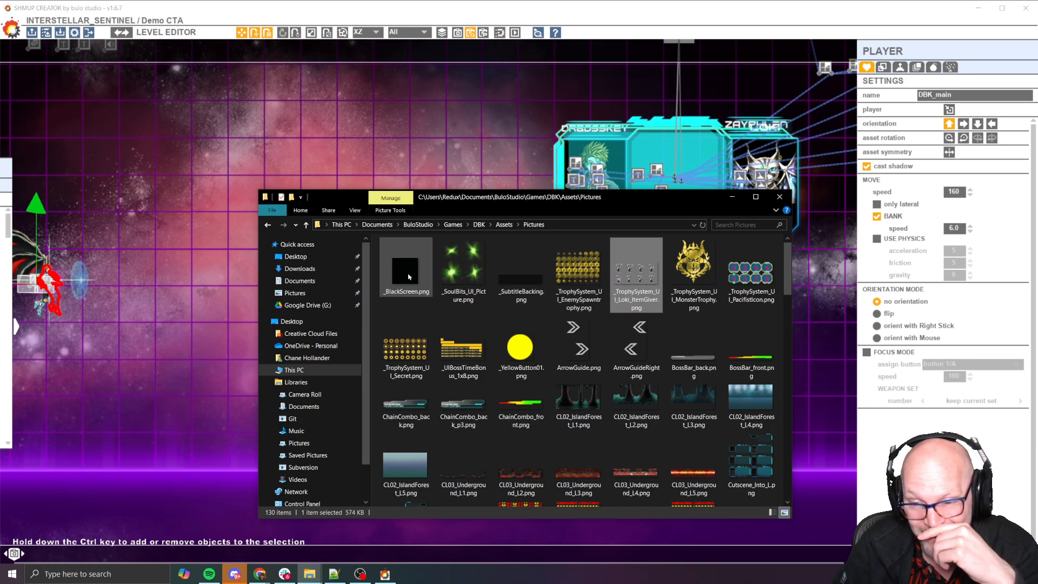
Locate and select FrontEnd_Logo.png in the Pictures folder
{"action": "key", "text": "Down"}
{"action": "key", "text": "Down"}
{"action": "key", "text": "Down"}
{"action": "key", "text": "Down"}
{"action": "key", "text": "Down"}
{"action": "key", "text": "Down"}
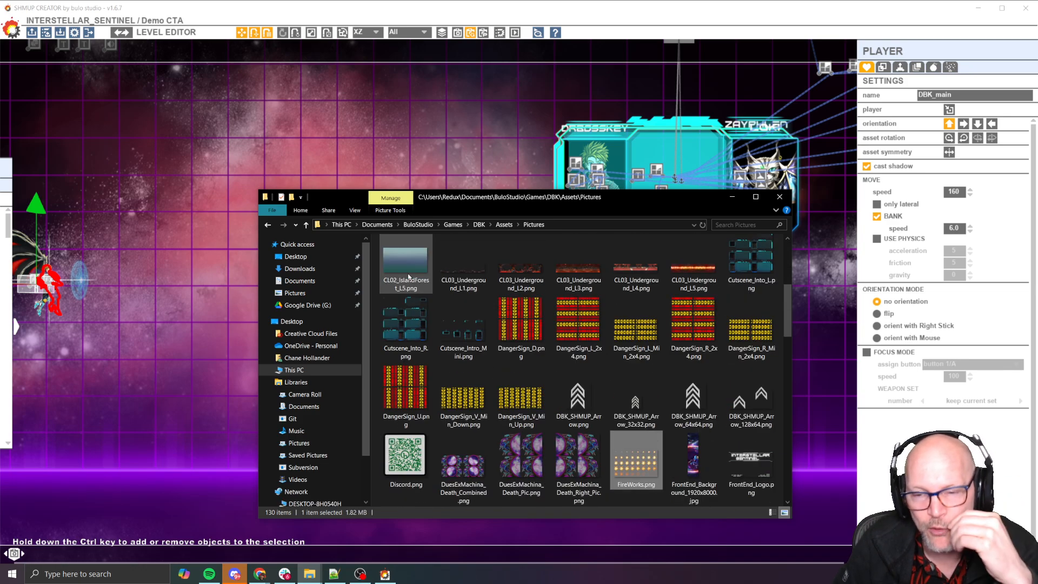
{"action": "scroll", "coordinate": [408, 277], "scroll_direction": "down", "scroll_amount": 1}
{"action": "key", "text": "Right"}
{"action": "key", "text": "Right"}
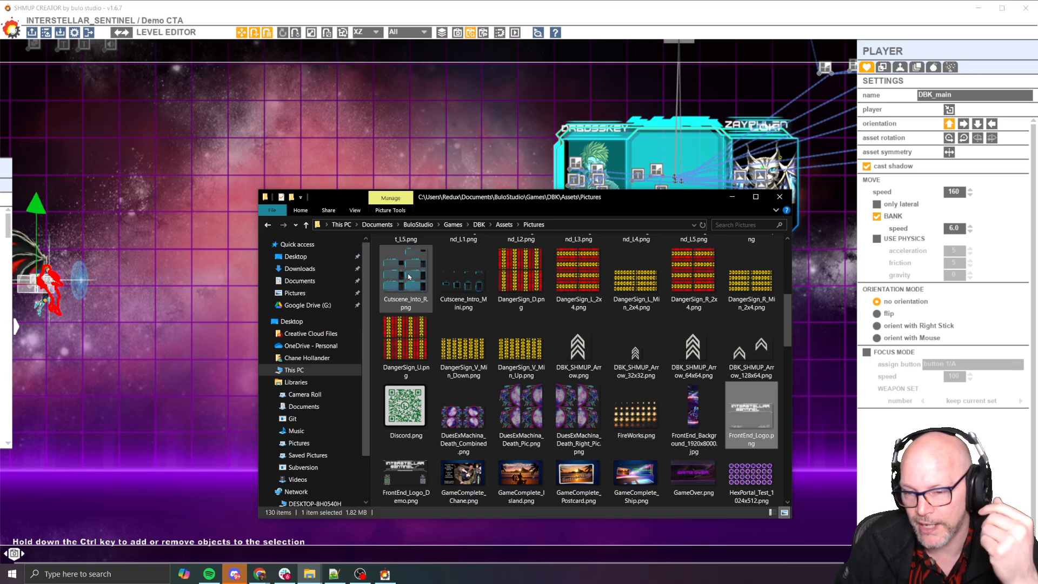
Launch Adobe Photoshop CS5.1 (64 Bit) through the command launcher
{"action": "type", "text": "open phoh"}
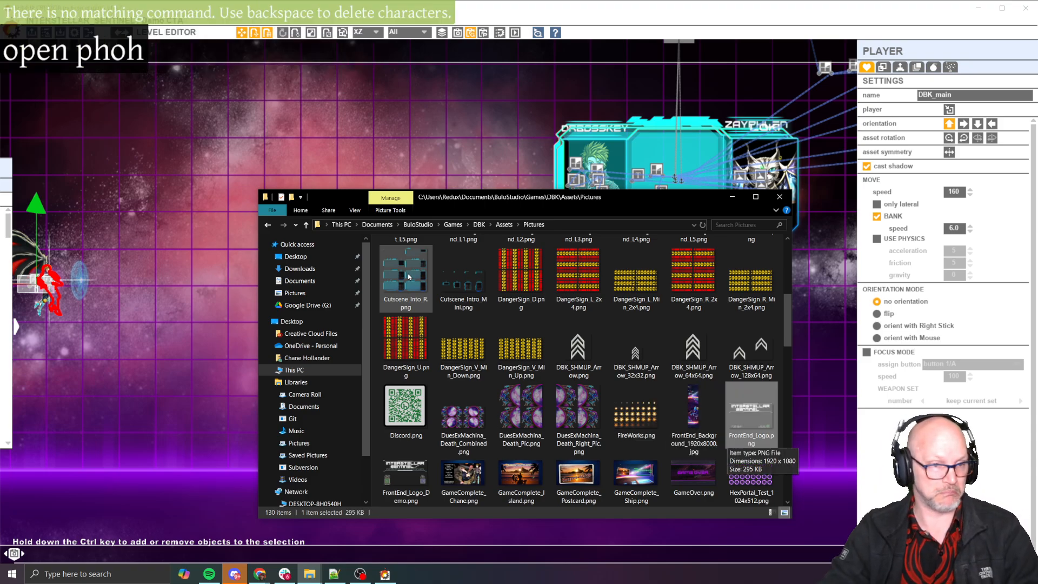
{"action": "key", "text": "BackSpace"}
{"action": "type", "text": "toshop (beta"}
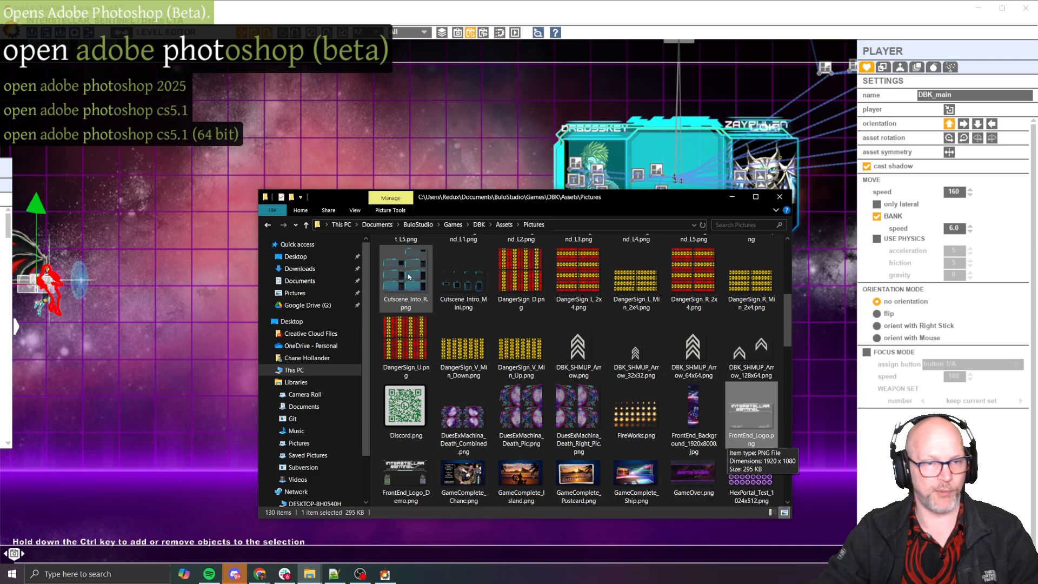
{"action": "key", "text": "Down"}
{"action": "key", "text": "Down"}
{"action": "key", "text": "Down"}
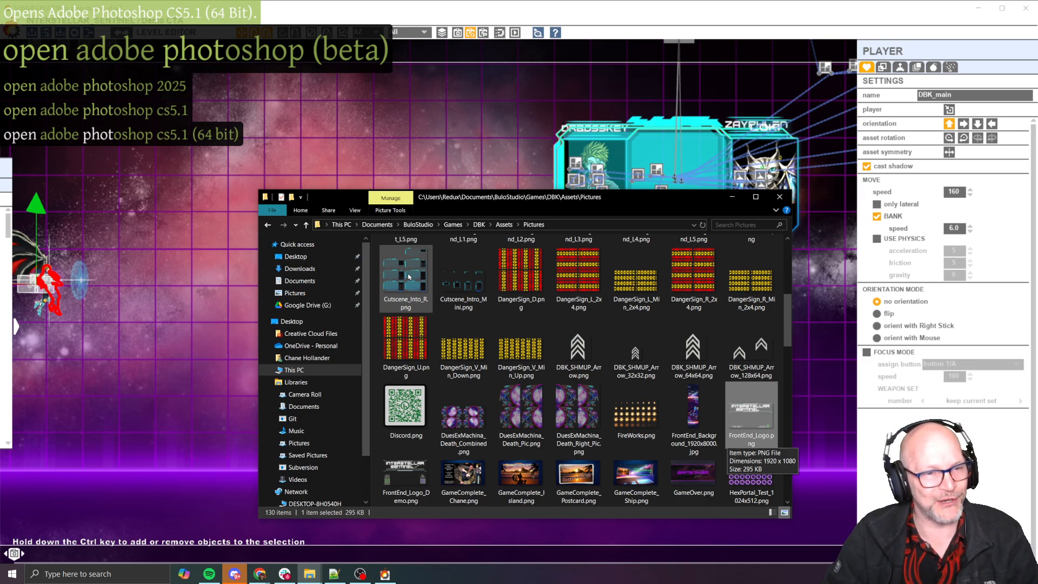
{"action": "key", "text": "Return"}
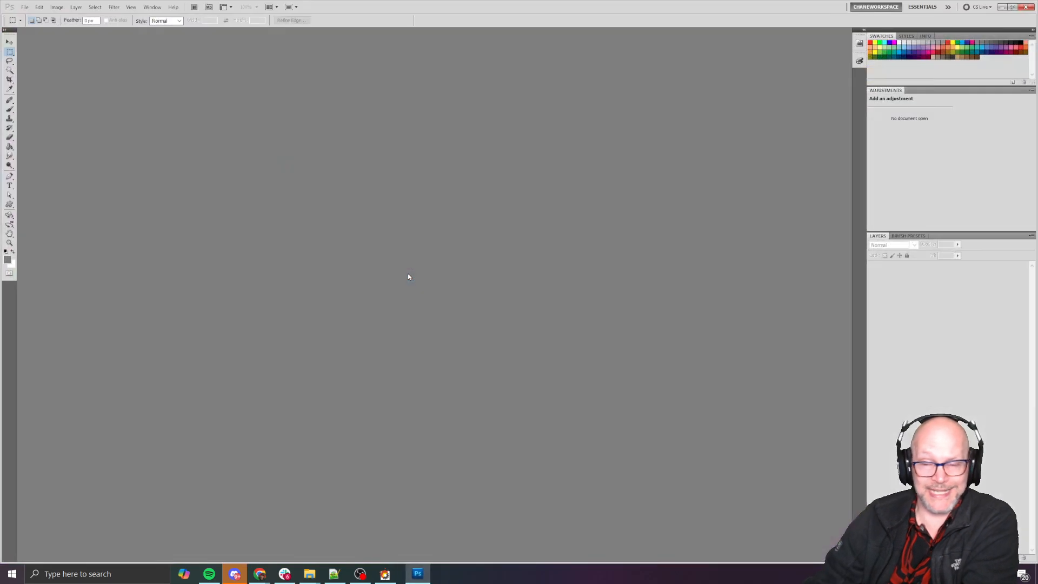
Open FrontEnd_Logo.png and FrontEnd_Logo_Demo.png from the Pictures folder in Photoshop to compare the two menu logos
{"action": "key", "text": "alt+Tab"}
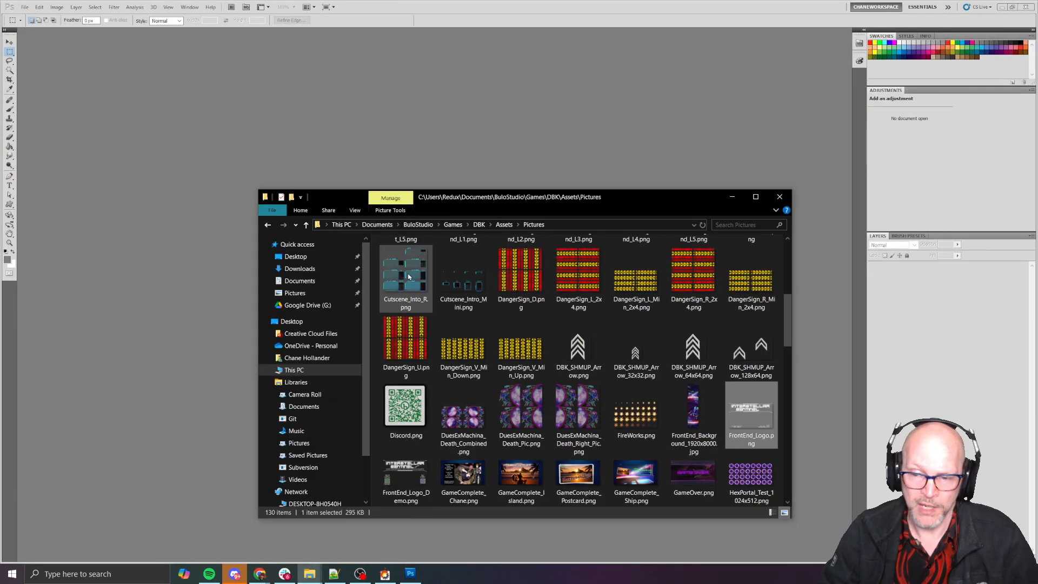
{"action": "key", "text": "Return"}
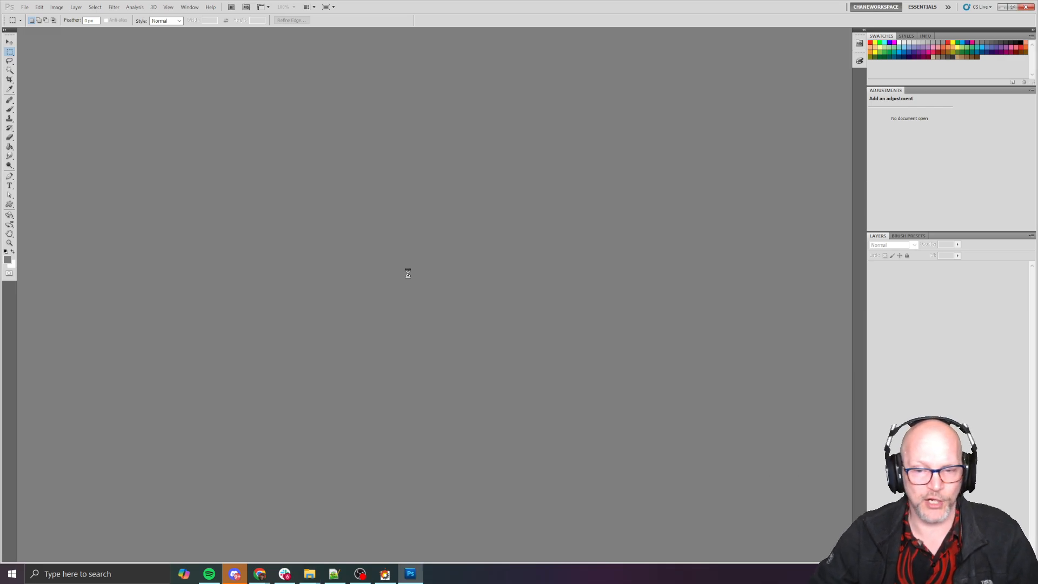
{"action": "key", "text": "alt+Tab"}
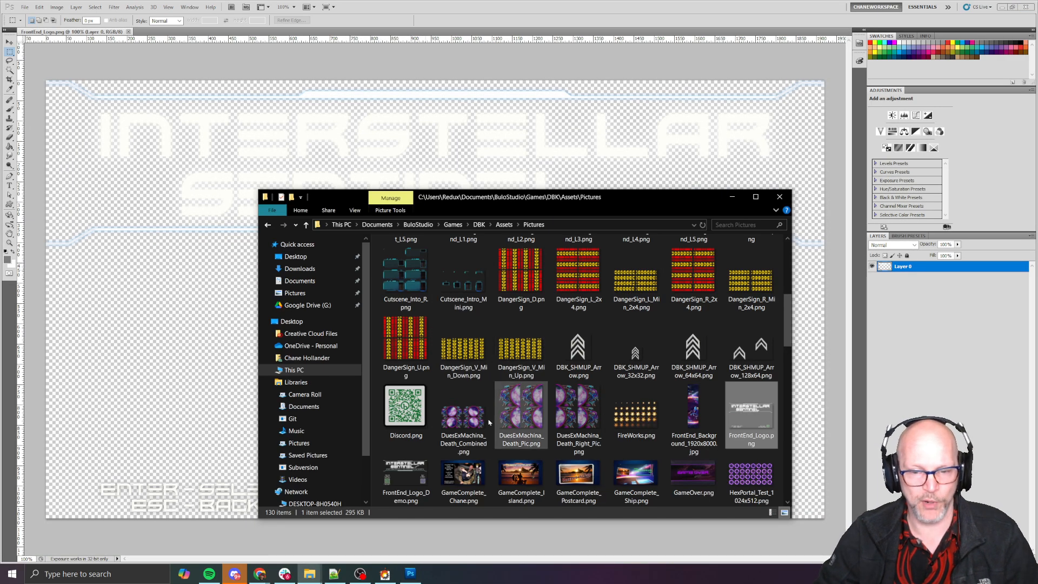
{"action": "double_click", "coordinate": [410, 468]}
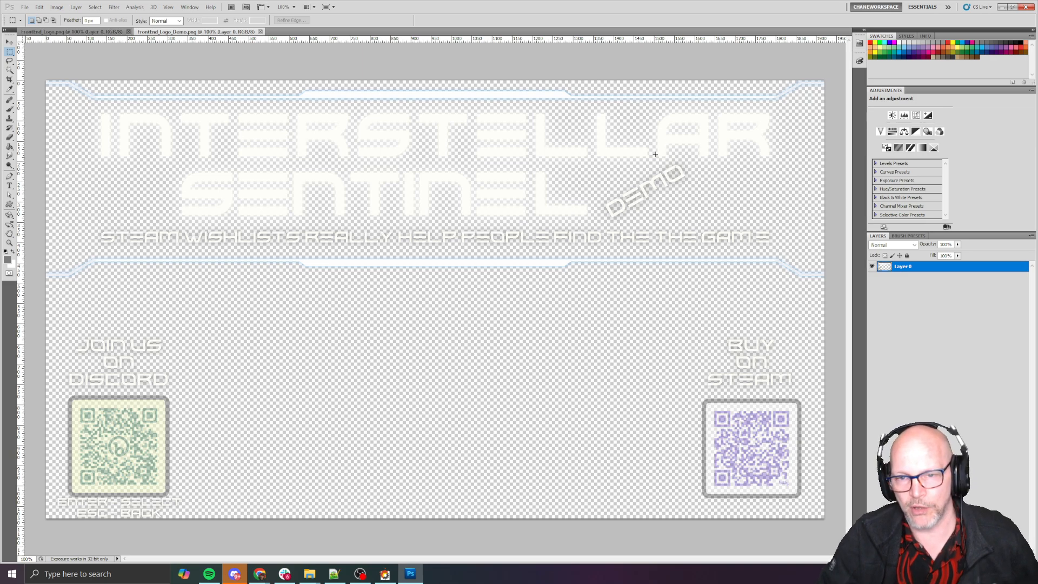
Circle the DEMO label and the Steam wishlist line on the demo logo with freehand Brush strokes
{"action": "key", "text": "b"}
{"action": "mouse_move", "coordinate": [650, 140]}
{"action": "left_mouse_down"}
{"action": "mouse_move", "coordinate": [695, 296]}
{"action": "mouse_move", "coordinate": [652, 133]}
{"action": "left_mouse_up"}
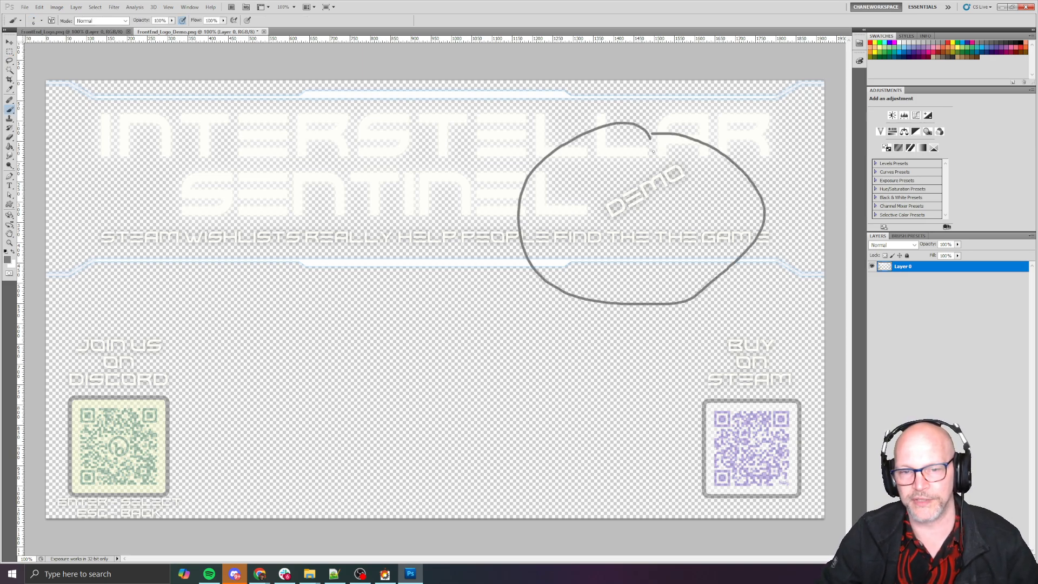
{"action": "mouse_move", "coordinate": [93, 216]}
{"action": "left_mouse_down"}
{"action": "mouse_move", "coordinate": [500, 295]}
{"action": "mouse_move", "coordinate": [822, 264]}
{"action": "mouse_move", "coordinate": [639, 215]}
{"action": "mouse_move", "coordinate": [162, 211]}
{"action": "left_mouse_up"}
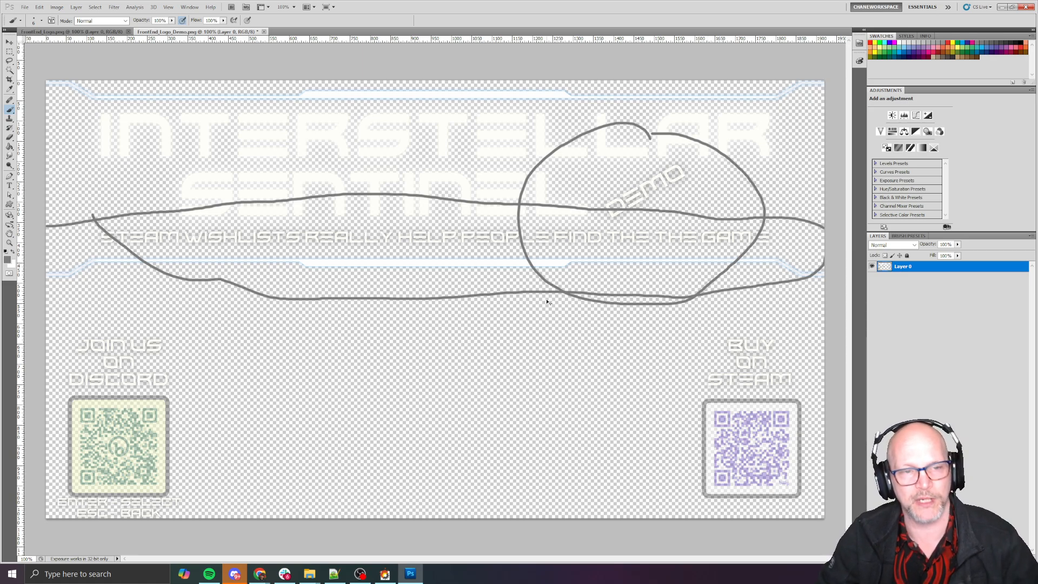
Close both logo images without saving the brush marks, quit Photoshop and return to the SHMUP Creator level editor
{"action": "key", "text": "ctrl+w"}
{"action": "left_click", "coordinate": [523, 213]}
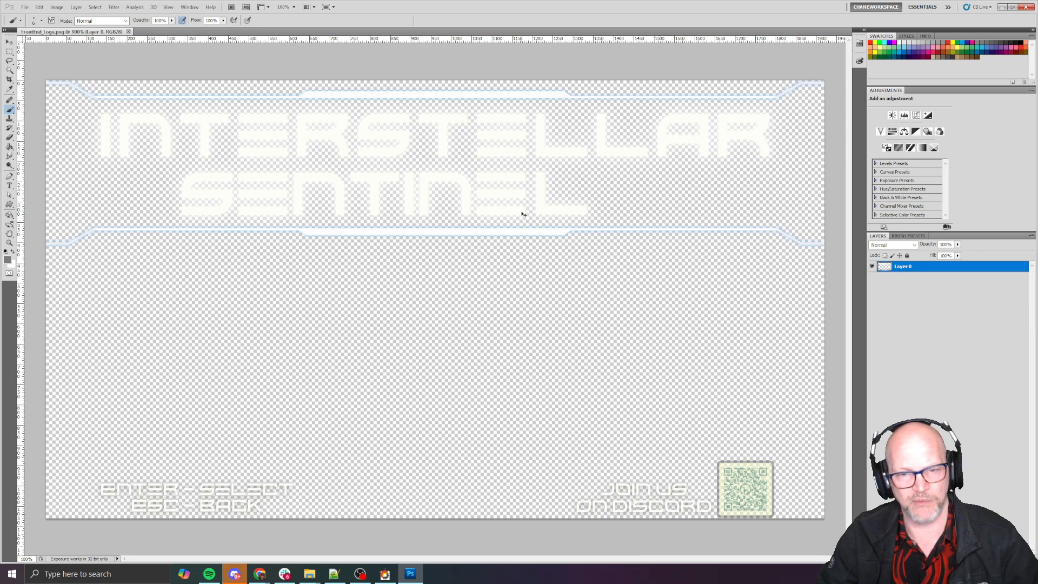
{"action": "key", "text": "ctrl+w"}
{"action": "key", "text": "ctrl+q"}
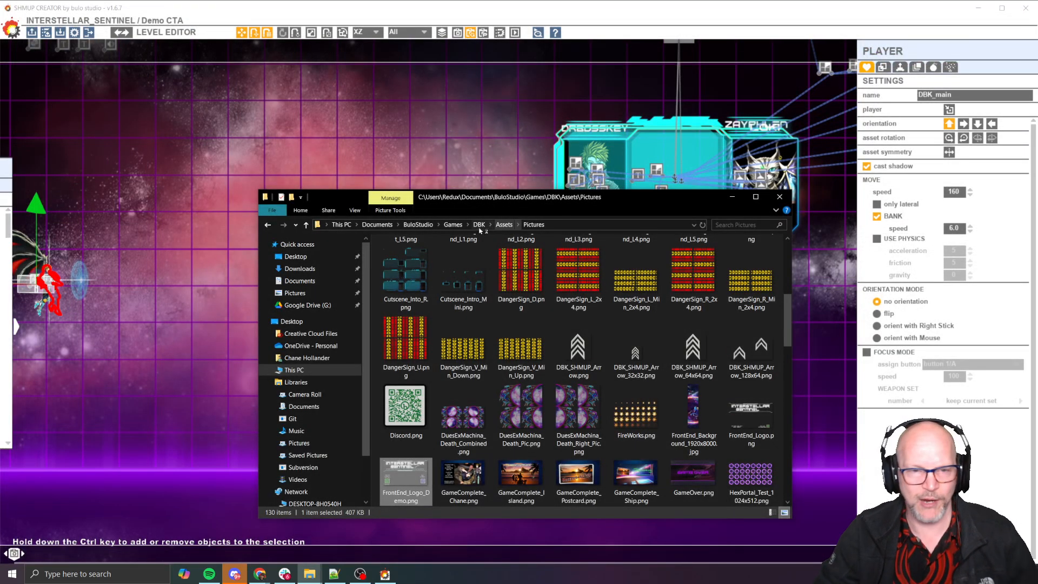
{"action": "left_click", "coordinate": [239, 149]}
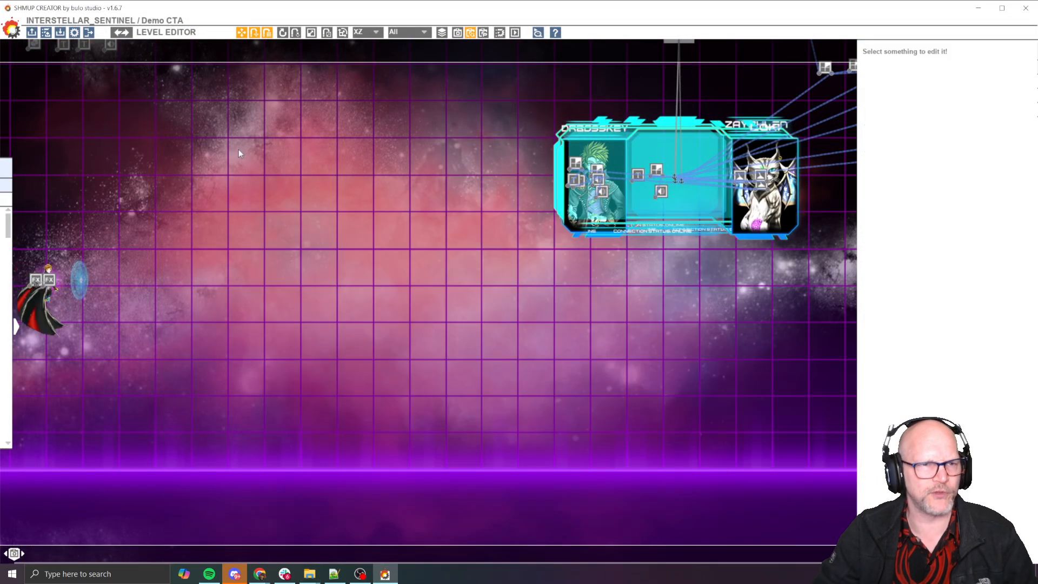
Open the Level Manager and review which levels are enabled throughout the level list
{"action": "left_click", "coordinate": [48, 33]}
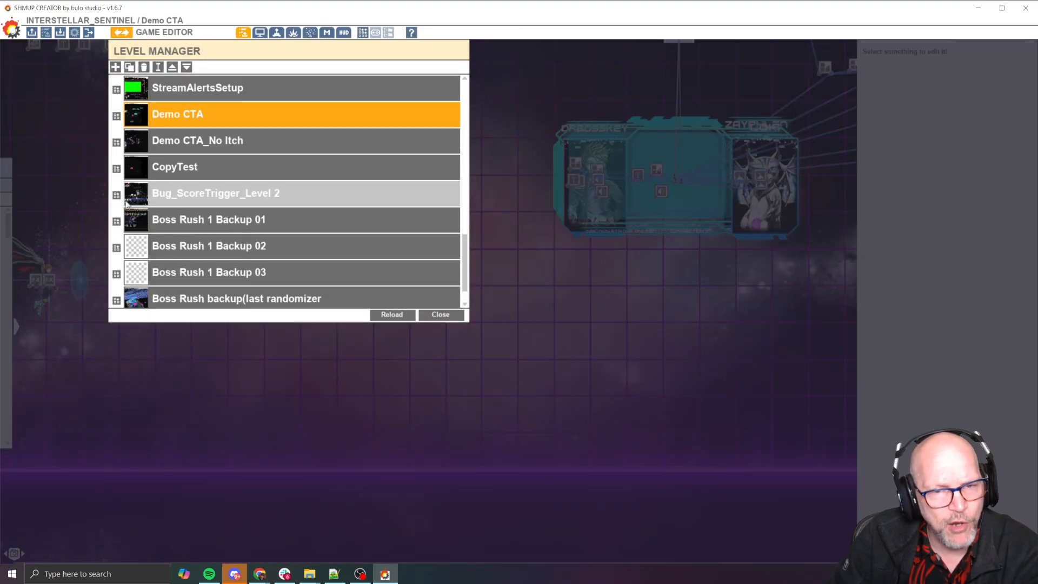
{"action": "left_click_drag", "start_coordinate": [467, 251], "coordinate": [465, 97]}
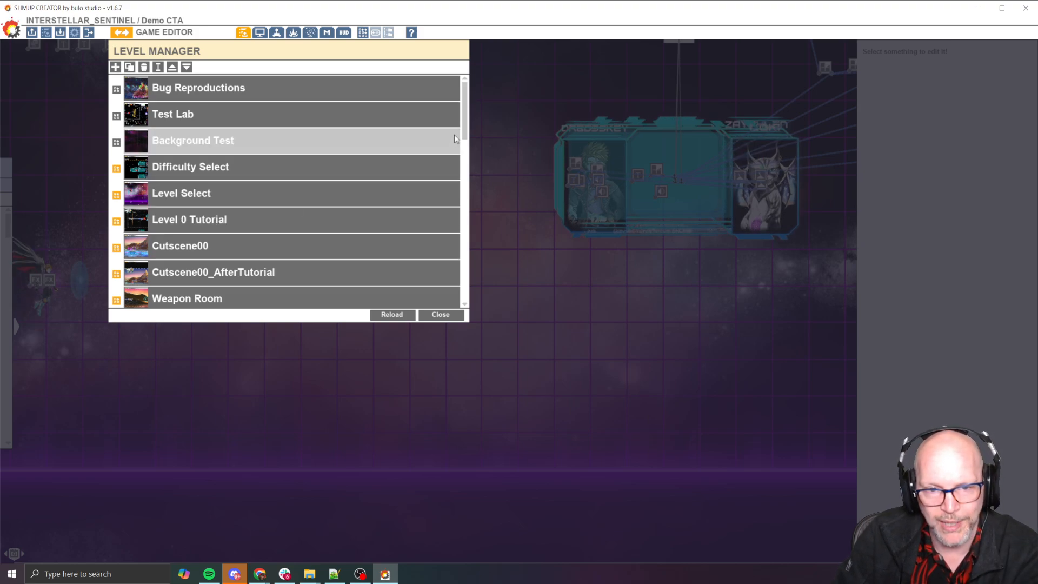
{"action": "scroll", "coordinate": [460, 139], "scroll_direction": "down", "scroll_amount": 2}
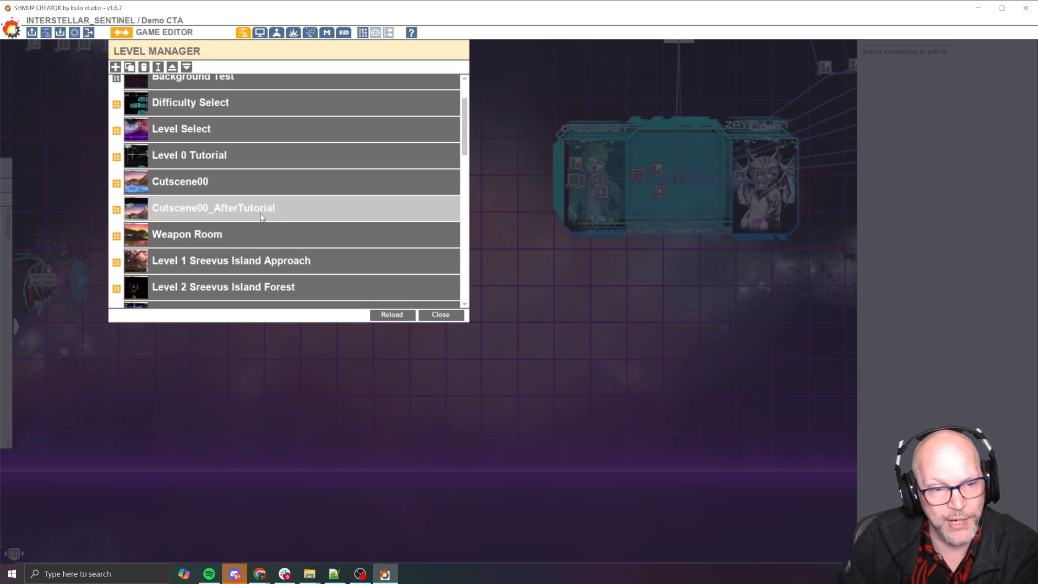
{"action": "left_click_drag", "start_coordinate": [465, 144], "coordinate": [489, 220]}
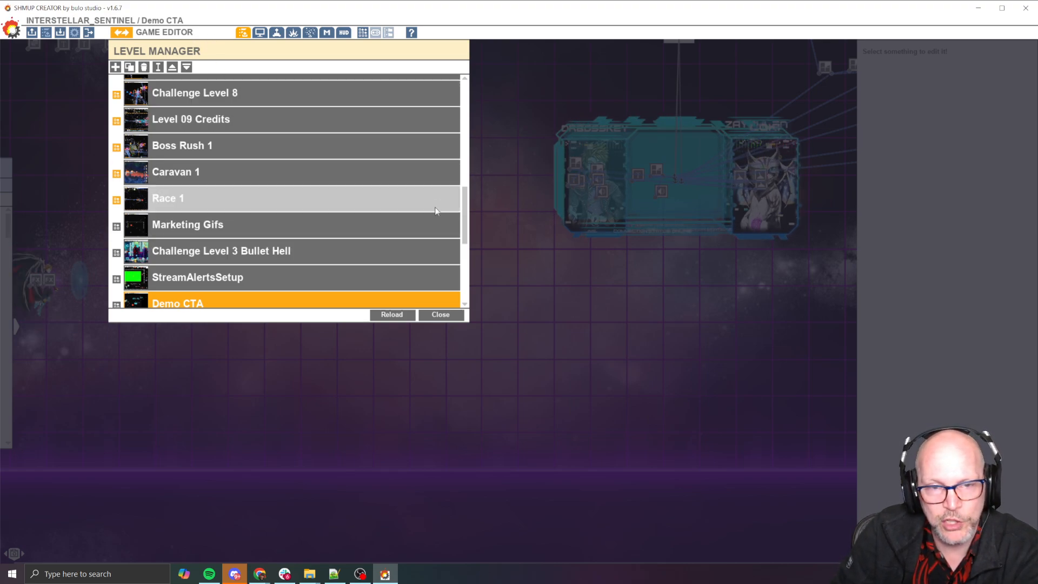
{"action": "scroll", "coordinate": [431, 185], "scroll_direction": "up", "scroll_amount": 1}
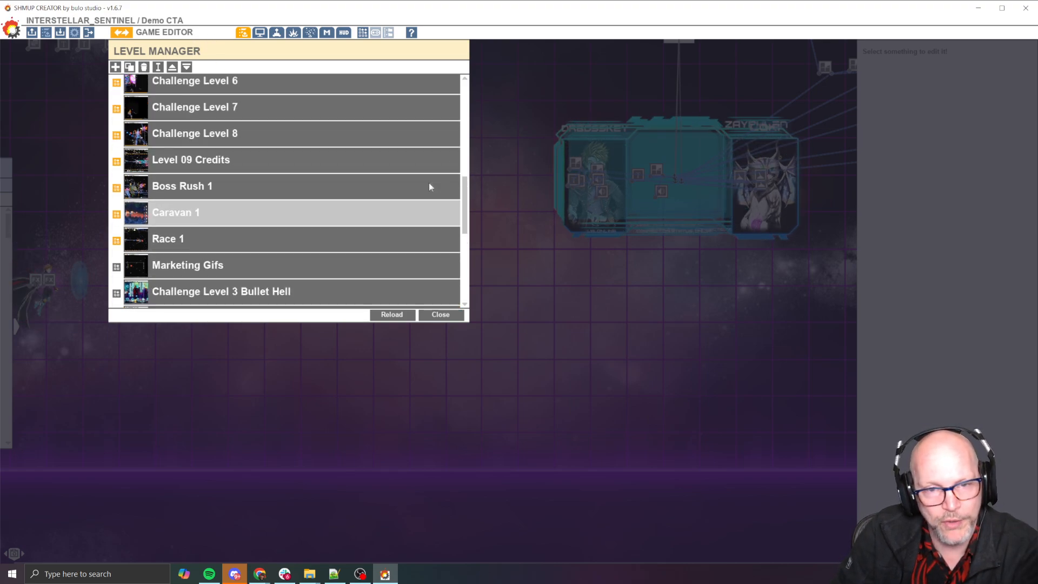
Move the Demo CTA level up to directly after Level 1 Sreevus Island Approach, and return to the level editor
{"action": "left_click", "coordinate": [172, 67]}
{"action": "left_click", "coordinate": [172, 67]}
{"action": "left_click", "coordinate": [172, 67]}
{"action": "left_click", "coordinate": [172, 67]}
{"action": "left_click", "coordinate": [172, 67]}
{"action": "left_click", "coordinate": [172, 67]}
{"action": "left_click", "coordinate": [172, 67]}
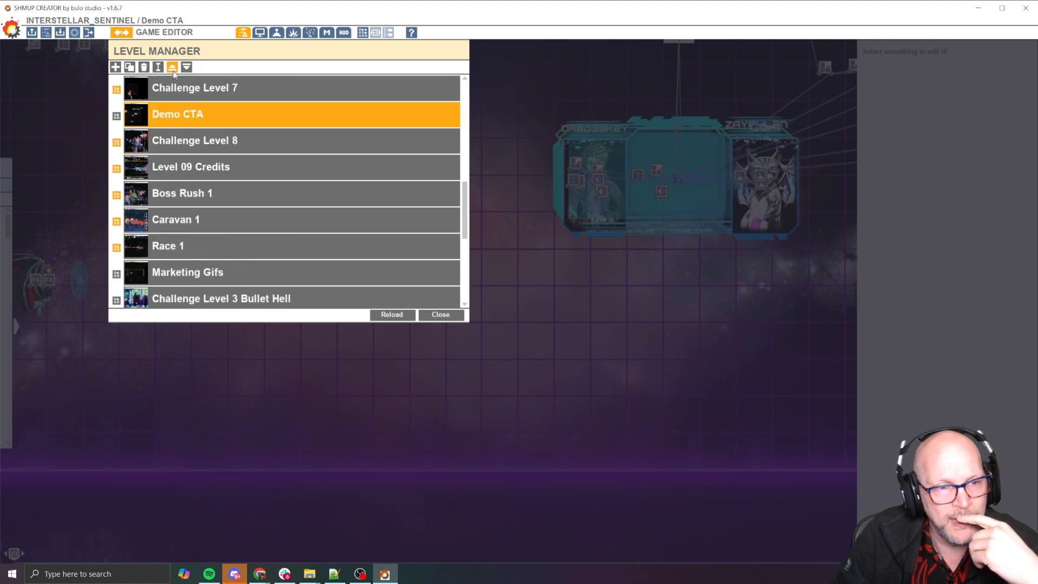
{"action": "left_click", "coordinate": [173, 68]}
{"action": "left_click", "coordinate": [172, 69]}
{"action": "left_click", "coordinate": [172, 69]}
{"action": "left_click", "coordinate": [173, 69]}
{"action": "left_click", "coordinate": [187, 68]}
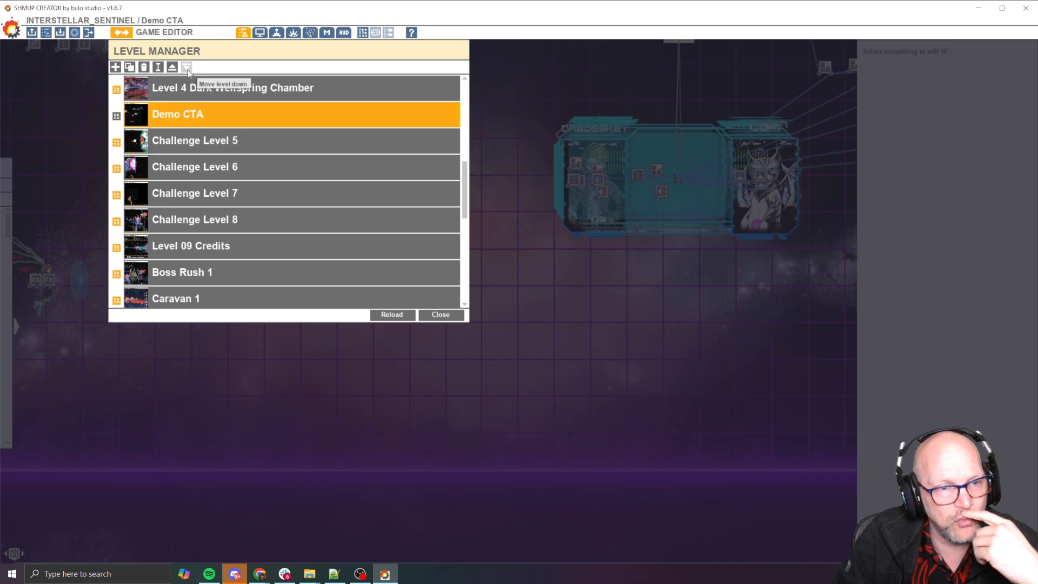
{"action": "left_click", "coordinate": [172, 68]}
{"action": "left_click", "coordinate": [172, 68]}
{"action": "left_click", "coordinate": [172, 68]}
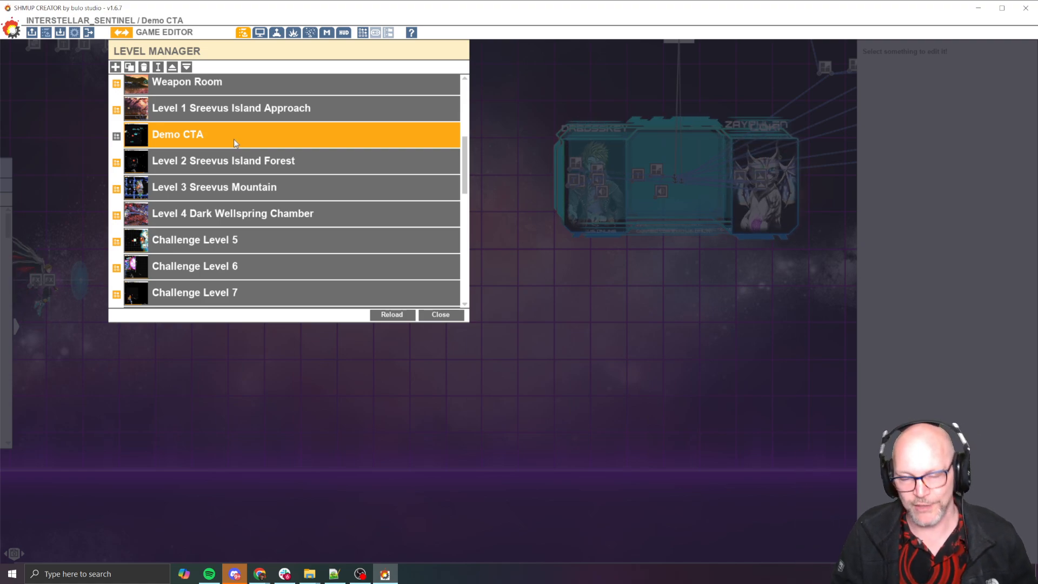
{"action": "left_click", "coordinate": [128, 32]}
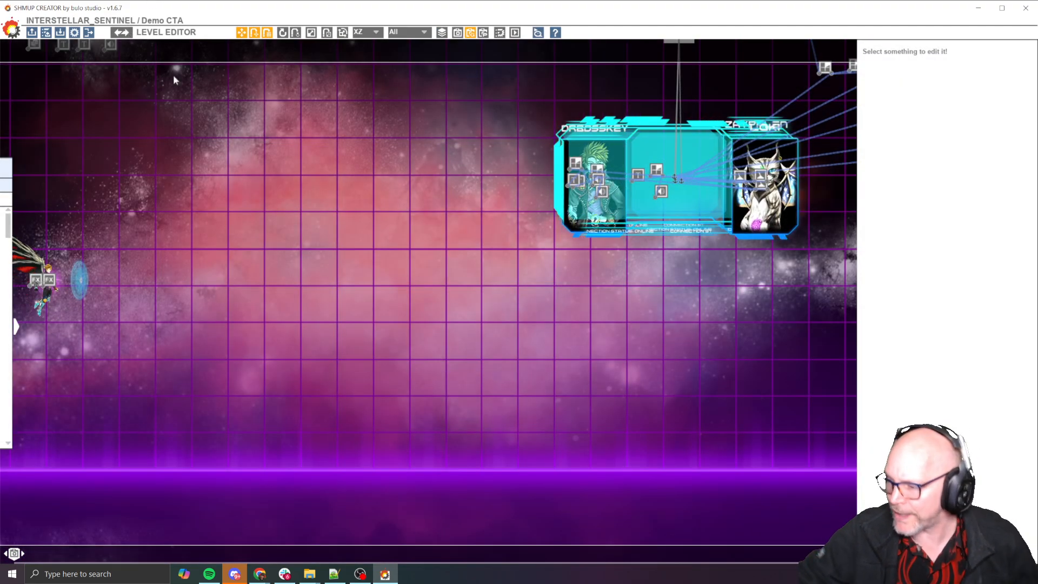